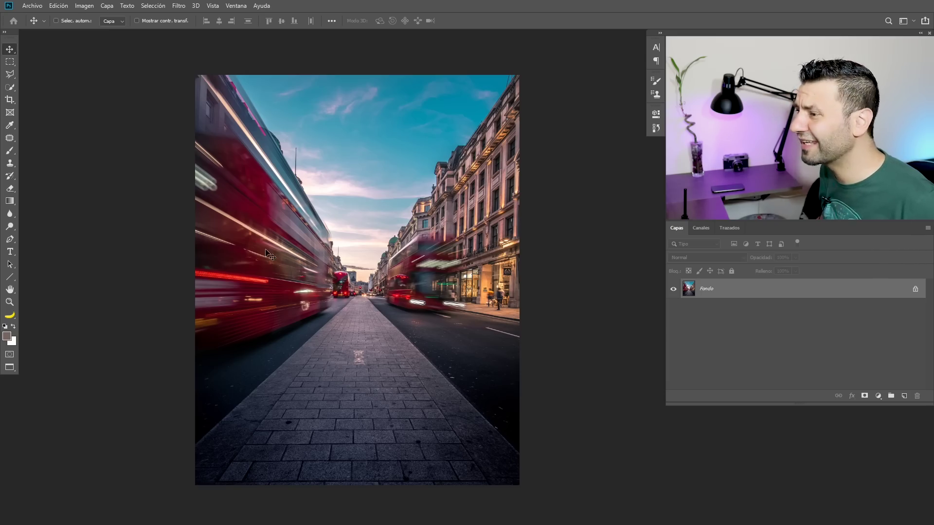
# Step: Flip between the woman's bike-lane photo and the London bus street photo
pyautogui.press('ctrl')
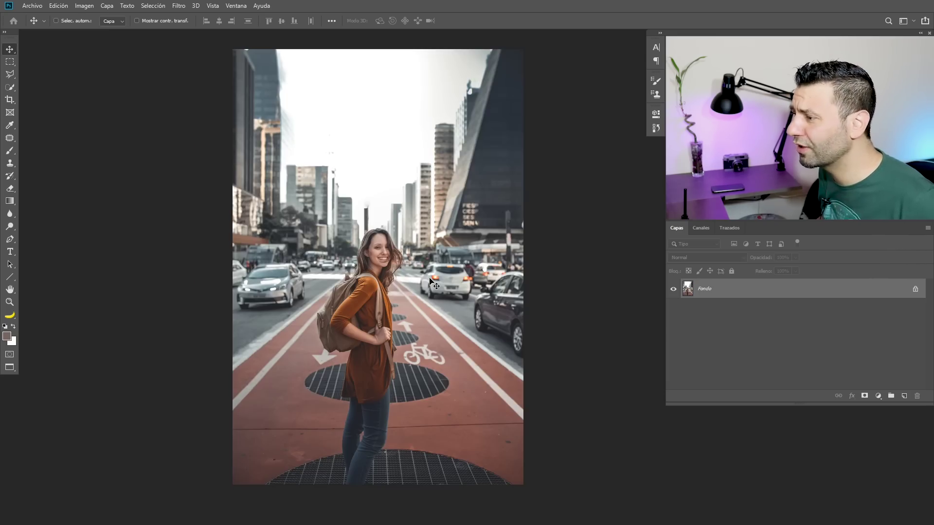
pyautogui.hotkey('ctrl', 'z')
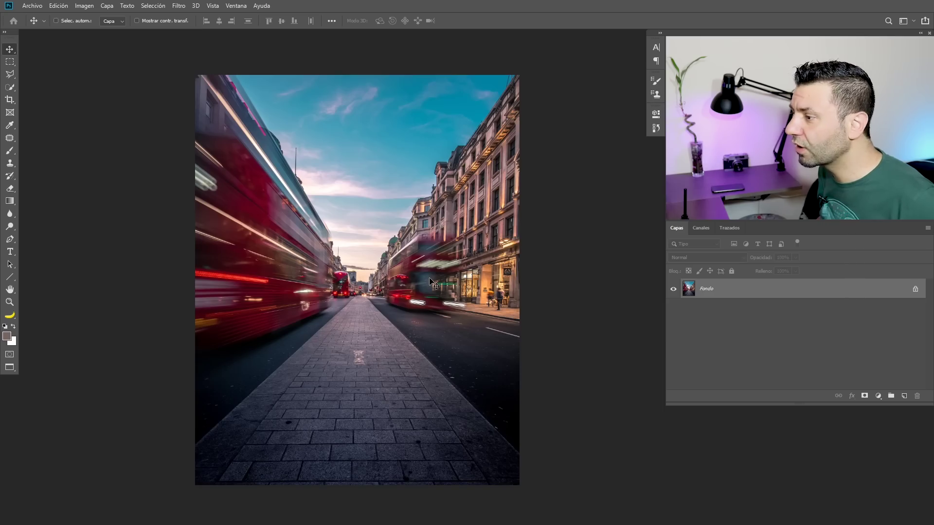
pyautogui.hotkey('ctrl', 'shift', 'z')
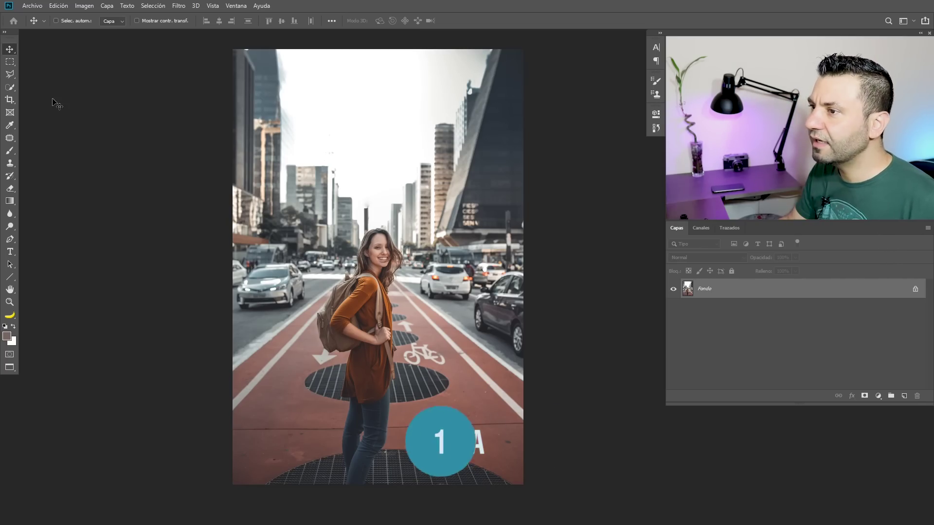
# Step: Auto-select the woman with Select Subject inside the Select and Mask workspace
pyautogui.click(10, 75)
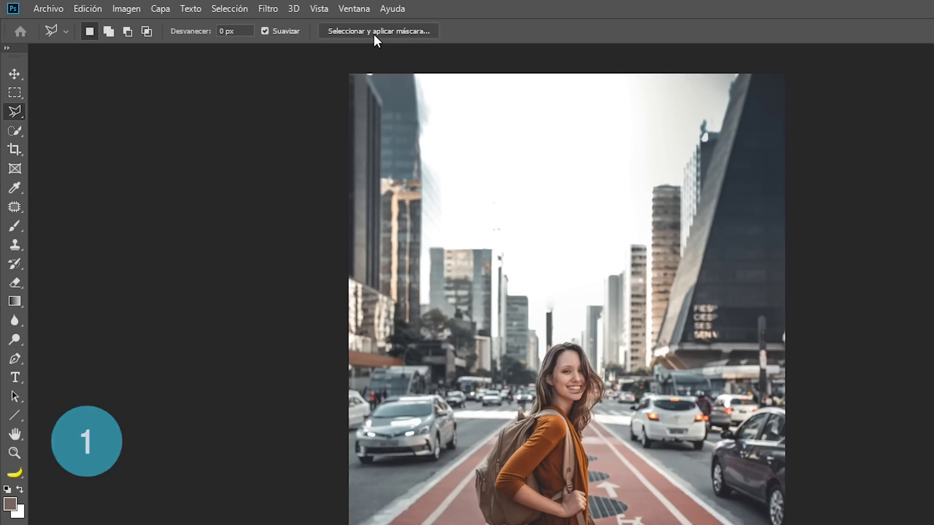
pyautogui.click(378, 31)
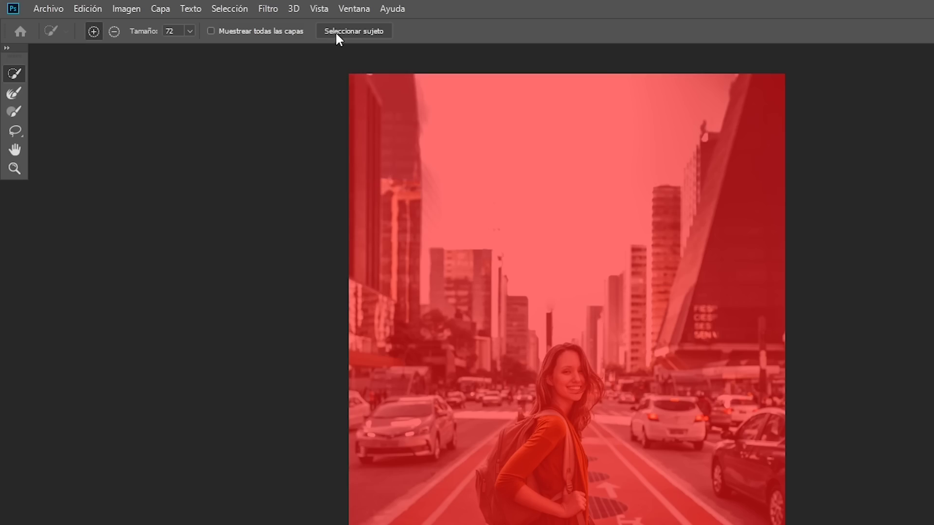
pyautogui.click(337, 30)
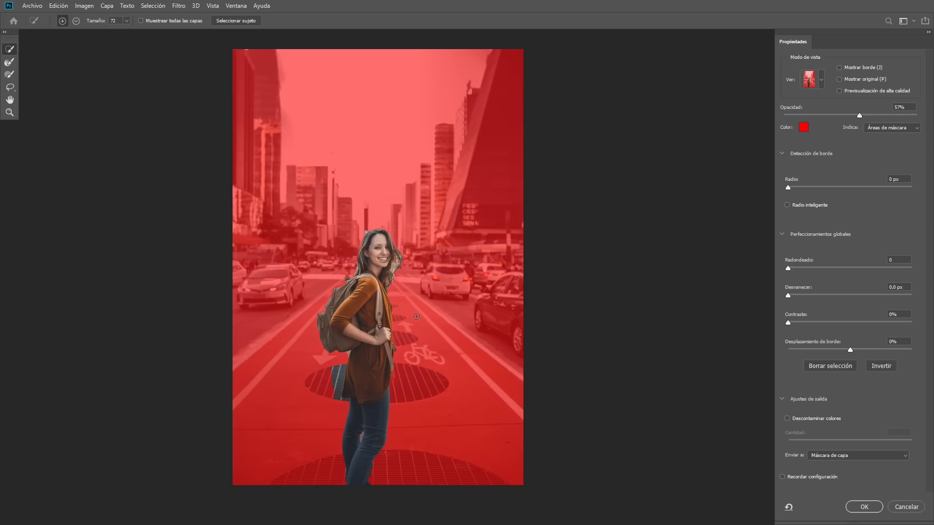
# Step: Zoom in and subtract the grate beside the shirt and left of the jeans from the selection
pyautogui.keyDown('ctrl'); pyautogui.click(363, 408); pyautogui.keyUp('ctrl')
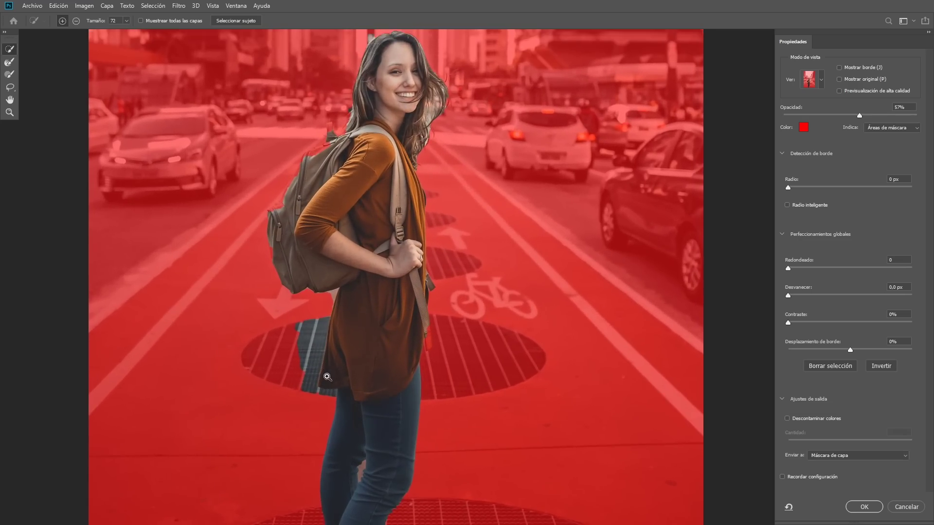
pyautogui.keyDown('ctrl'); pyautogui.click(327, 377); pyautogui.keyUp('ctrl')
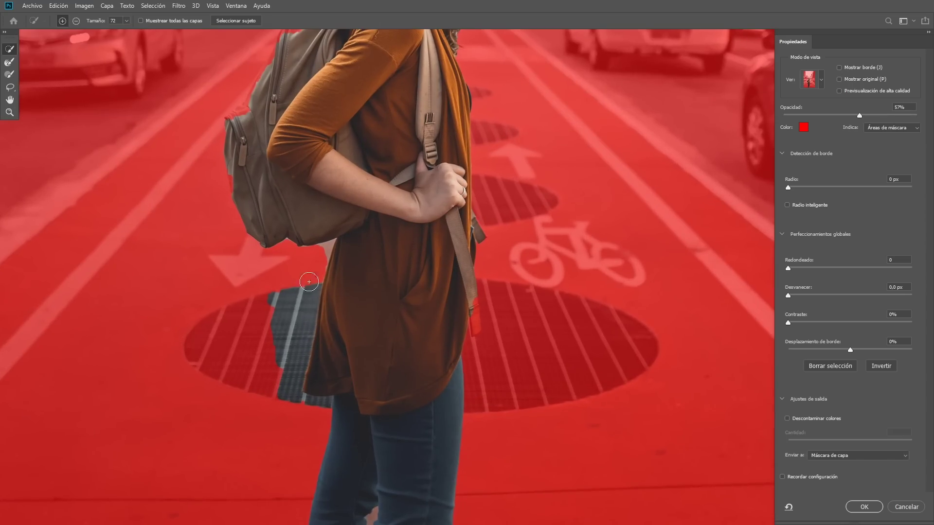
pyautogui.moveTo(338, 415)
pyautogui.mouseDown()
pyautogui.moveTo(287, 179)
pyautogui.moveTo(294, 328)
pyautogui.mouseUp()
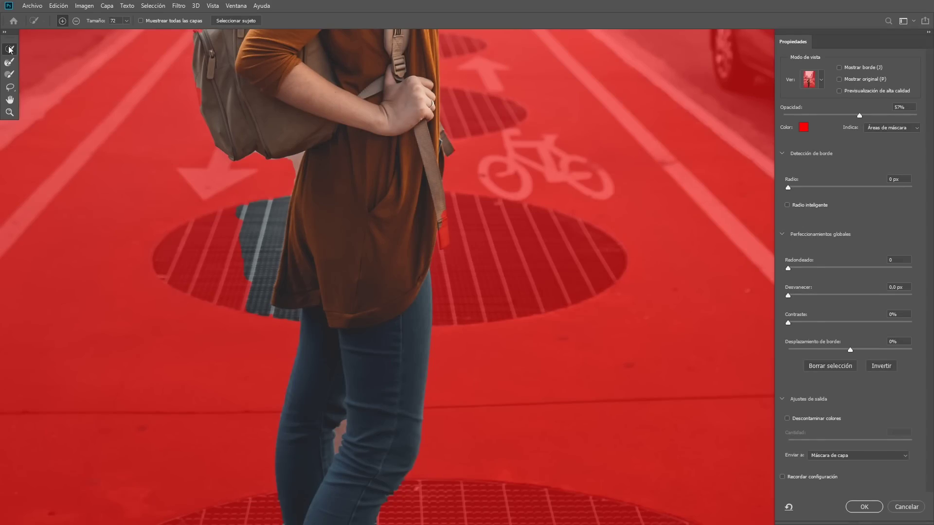
pyautogui.click(263, 205)
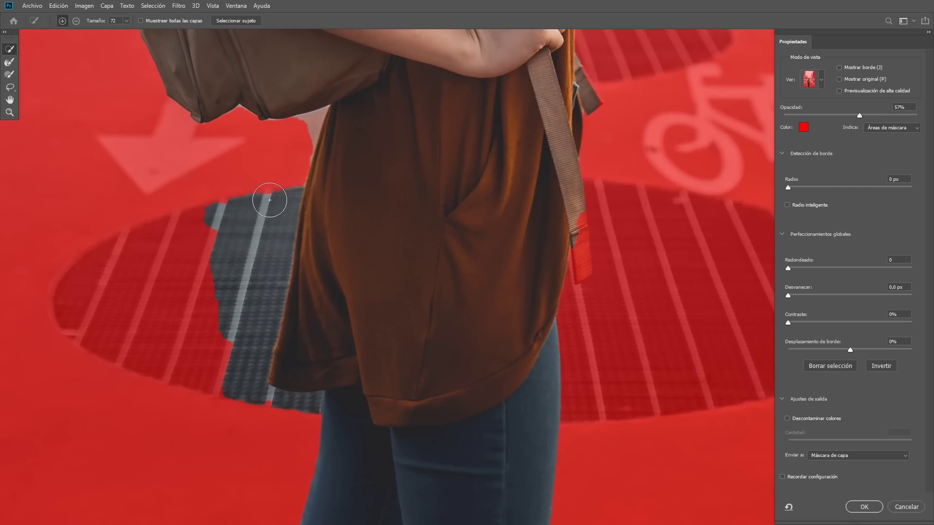
pyautogui.press('alt')
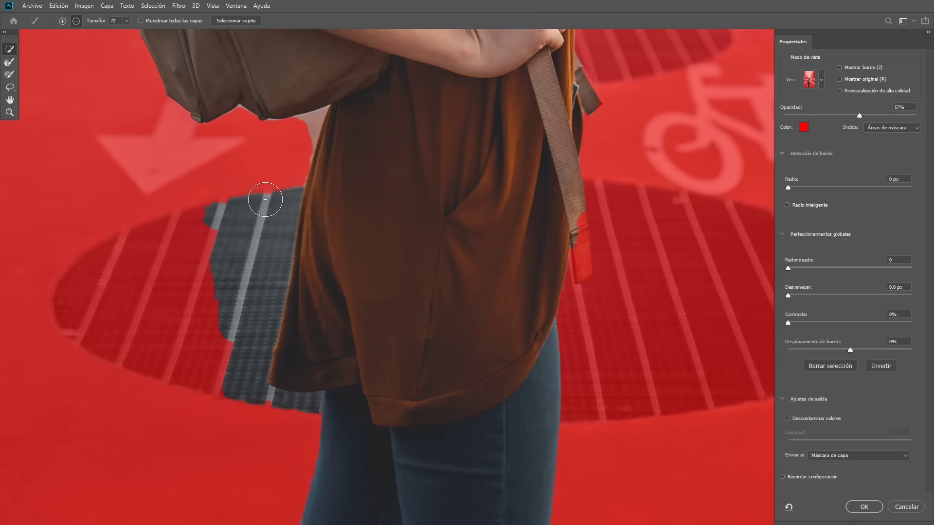
pyautogui.moveTo(264, 200); pyautogui.dragTo(278, 175)
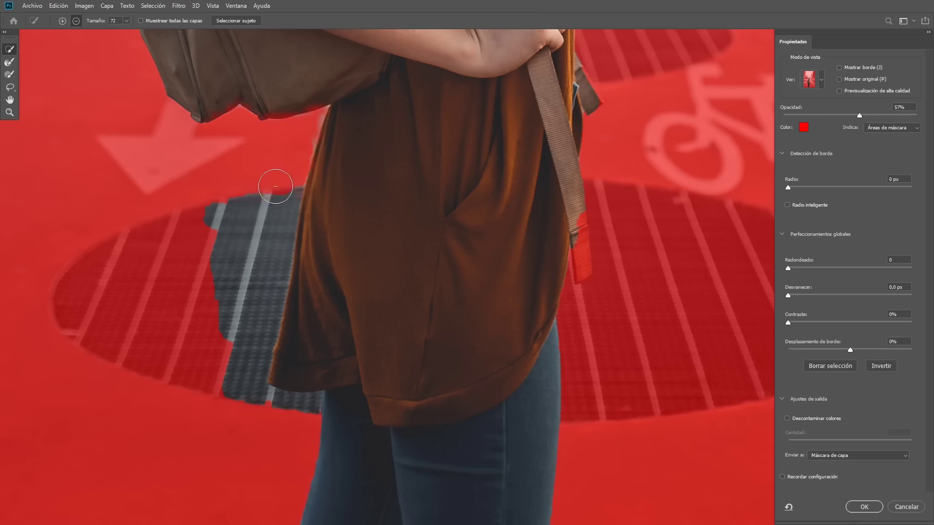
pyautogui.moveTo(262, 214); pyautogui.dragTo(275, 417)
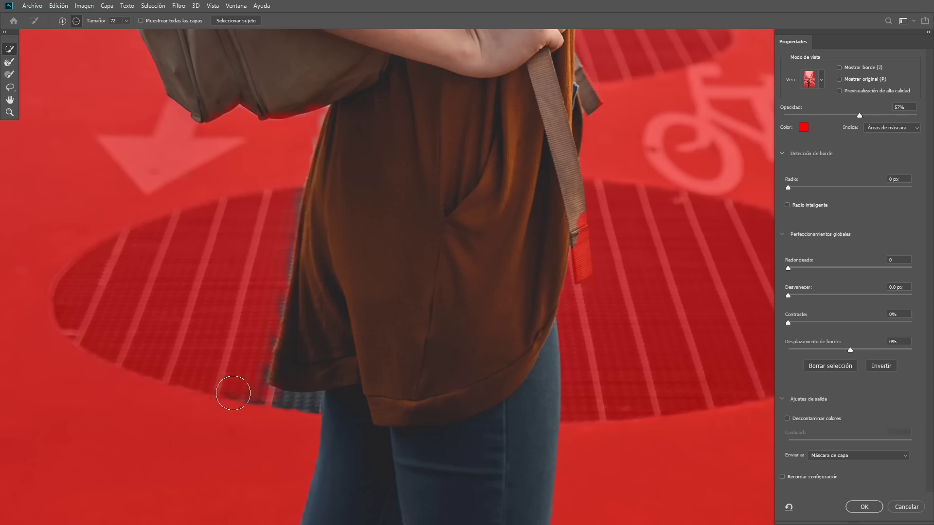
pyautogui.press('[')
pyautogui.press('[')
pyautogui.press('[')
pyautogui.moveTo(277, 410); pyautogui.dragTo(311, 408)
# Step: Add the lower end of the backpack strap back into the selection
pyautogui.press('alt')
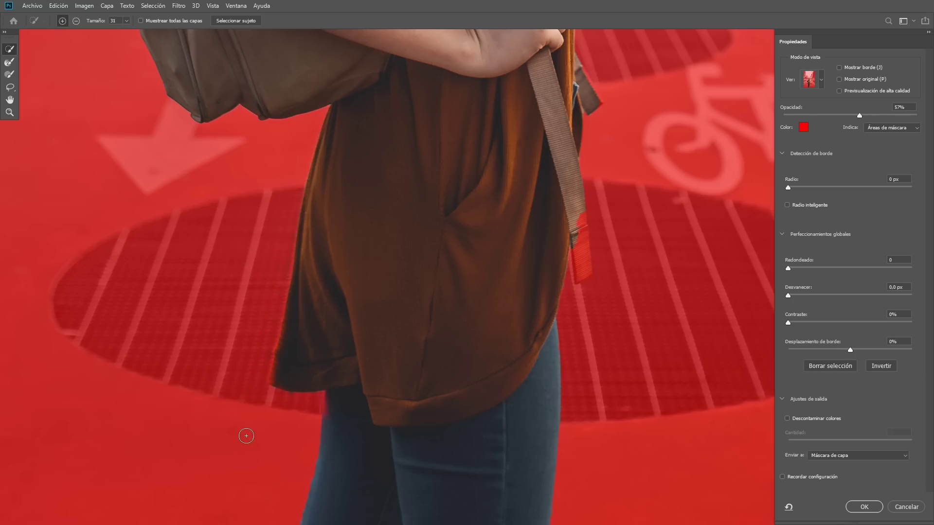
pyautogui.moveTo(368, 411); pyautogui.dragTo(246, 379)
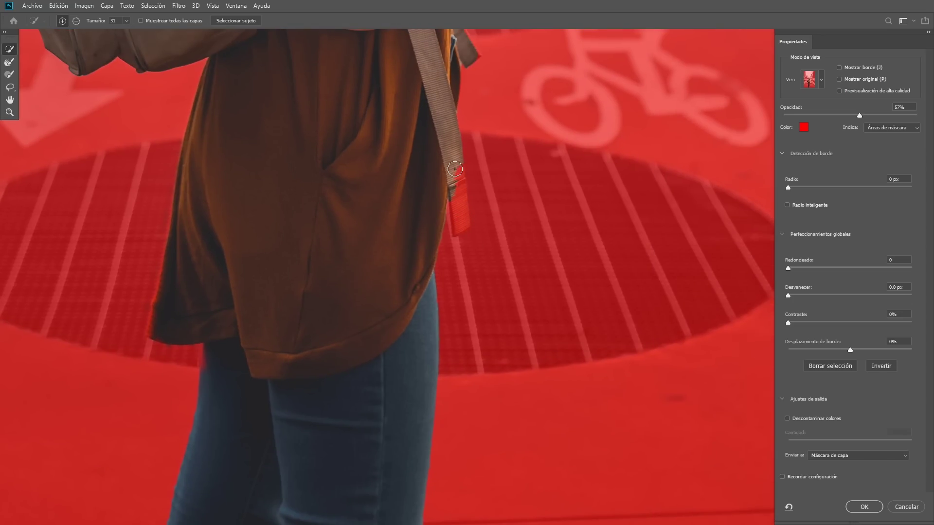
pyautogui.moveTo(456, 188); pyautogui.dragTo(459, 225)
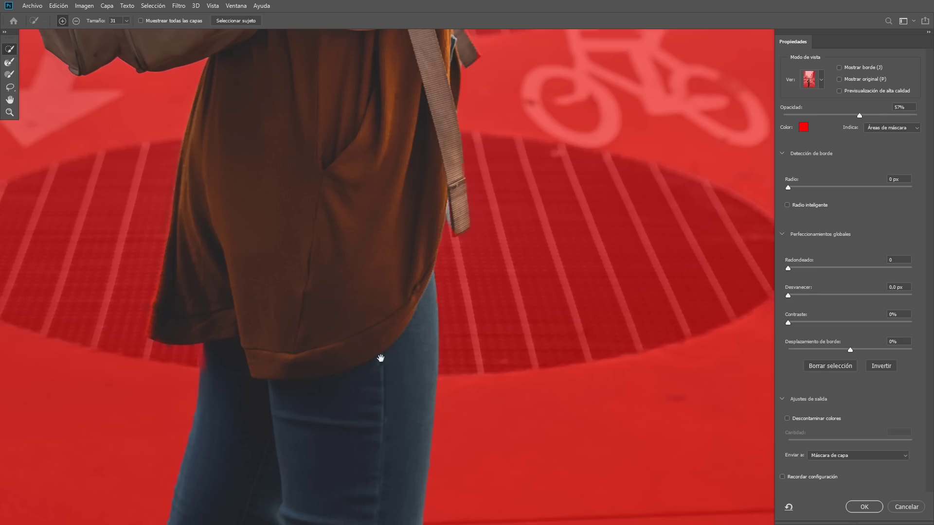
# Step: Subtract the gap between the legs and the grate along the jeans edge
pyautogui.moveTo(380, 358); pyautogui.dragTo(426, 136)
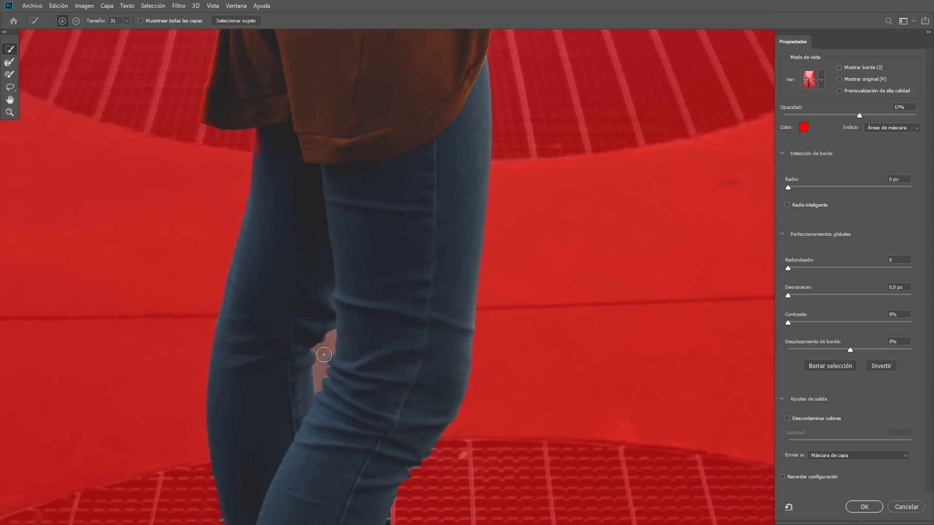
pyautogui.press('alt')
pyautogui.keyDown('alt'); pyautogui.click(324, 351); pyautogui.keyUp('alt')
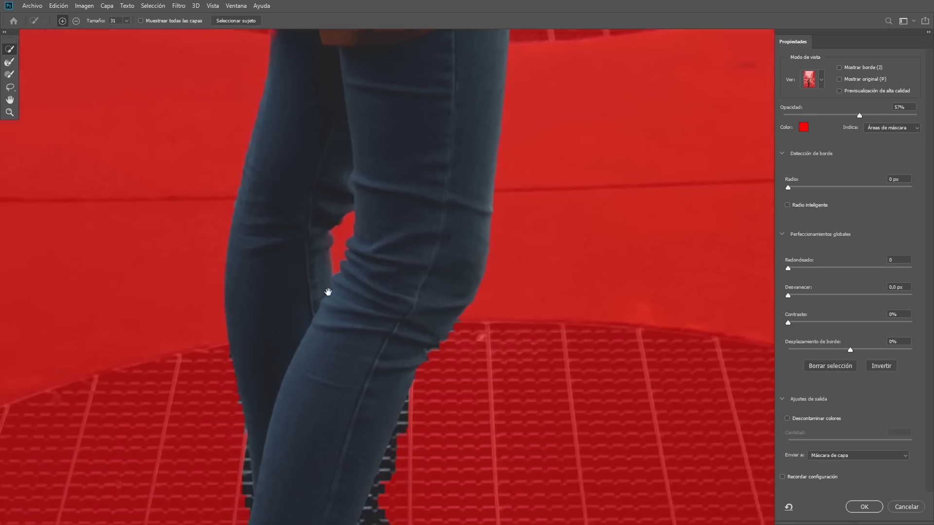
pyautogui.scroll(-5, 315, 325)
pyautogui.press('alt')
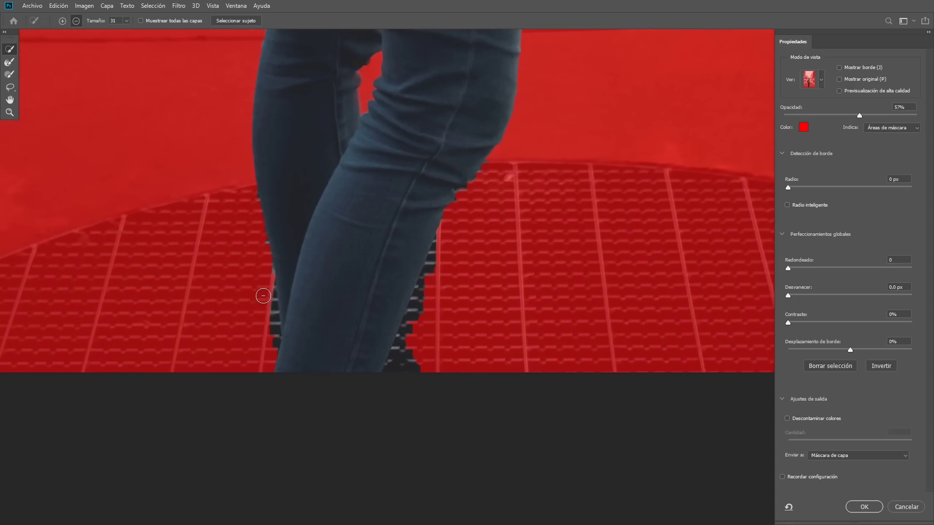
pyautogui.moveTo(266, 303); pyautogui.dragTo(266, 319)
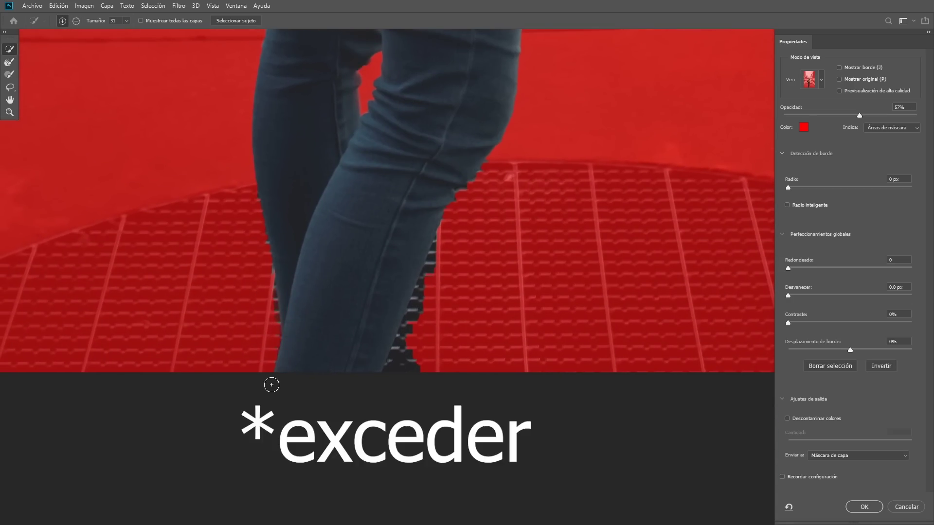
pyautogui.press('alt')
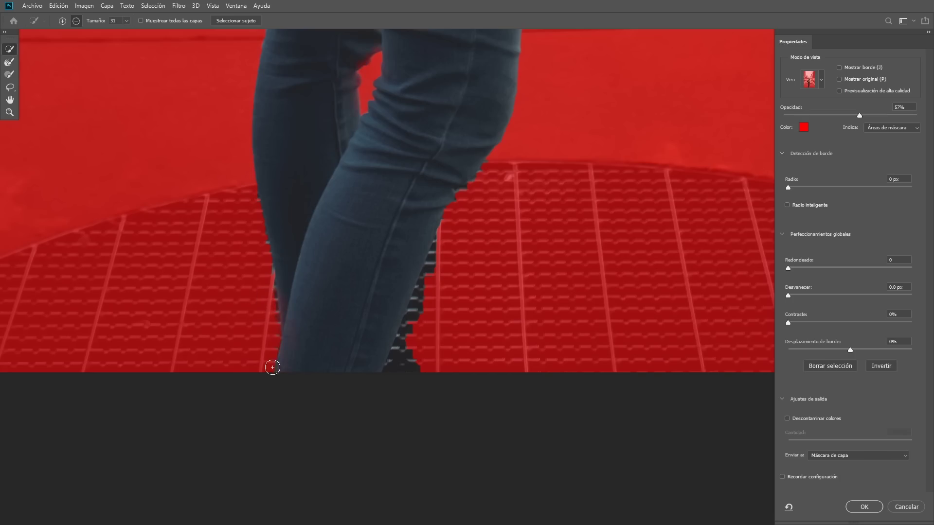
pyautogui.press('alt')
pyautogui.moveTo(448, 287)
pyautogui.mouseDown()
pyautogui.moveTo(438, 266)
pyautogui.moveTo(407, 345)
pyautogui.mouseUp()
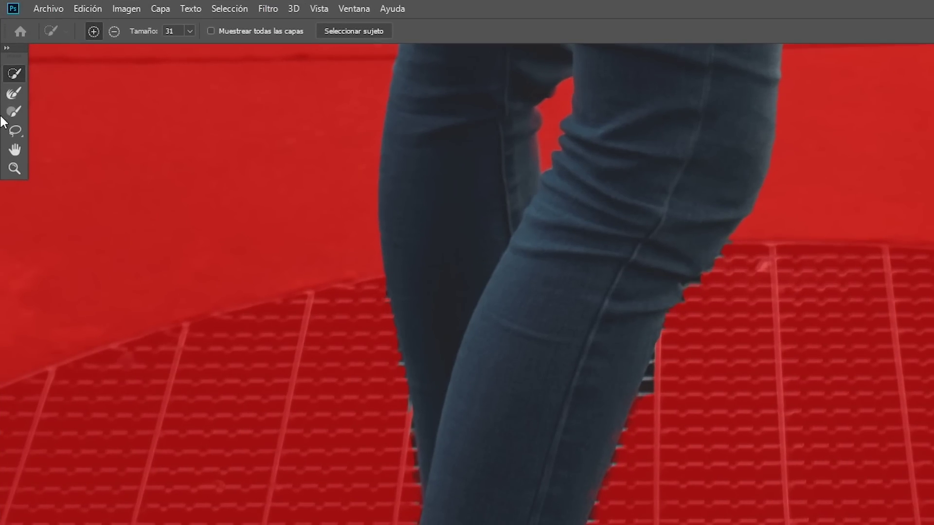
pyautogui.click(15, 112)
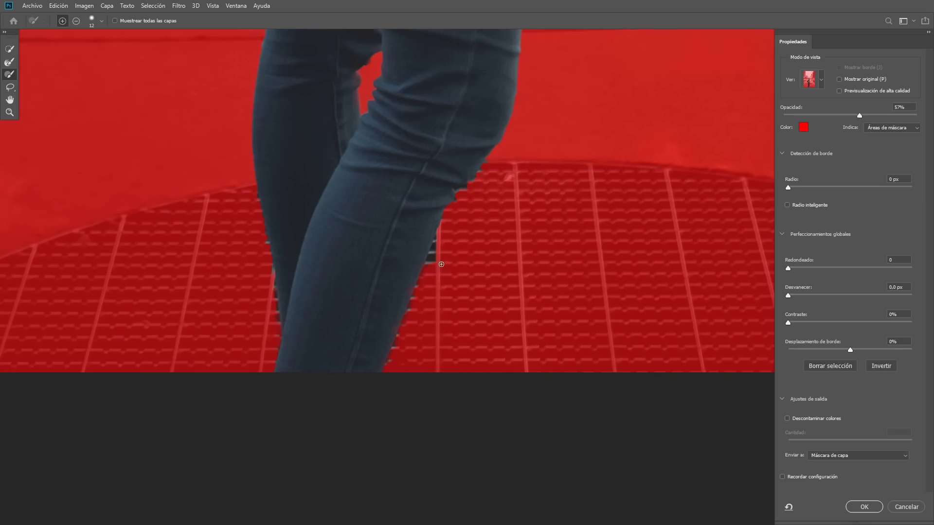
# Step: Set the Brush to 46 and subtract the last grate strips beside the legs
pyautogui.moveTo(441, 264); pyautogui.dragTo(454, 265)
pyautogui.press('alt')
pyautogui.scroll(-2, 309, 386)
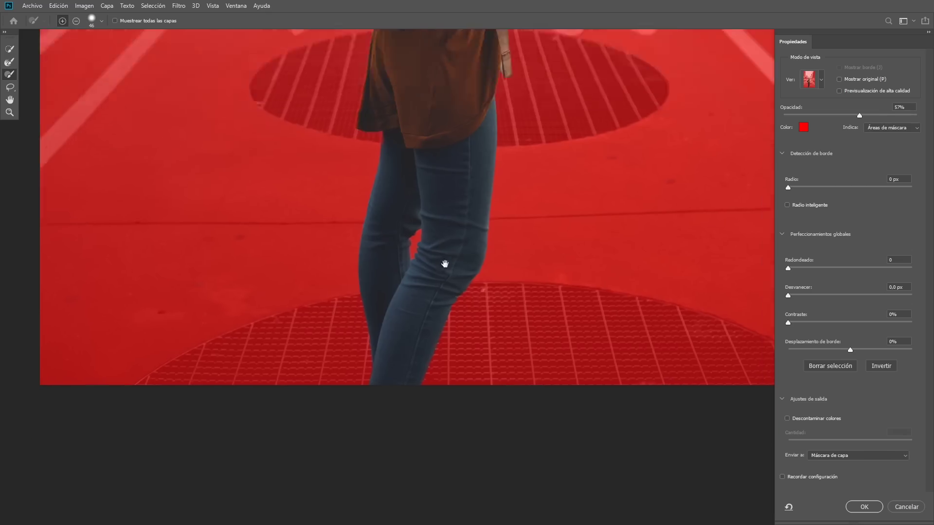
pyautogui.scroll(2, 445, 264)
pyautogui.scroll(2, 426, 330)
pyautogui.scroll(2, 367, 236)
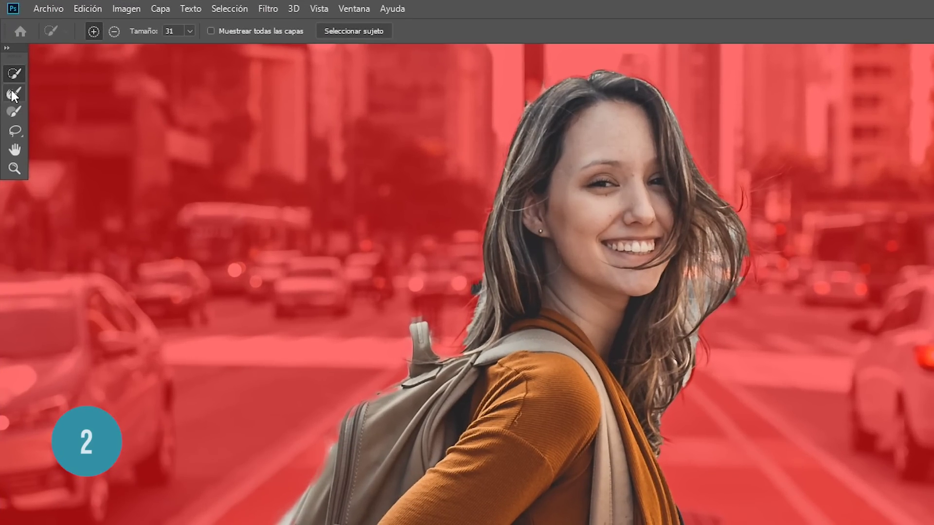
# Step: Recover the right-side flyaway hair strands with a 50 px Refine Edge Brush
pyautogui.click(14, 95)
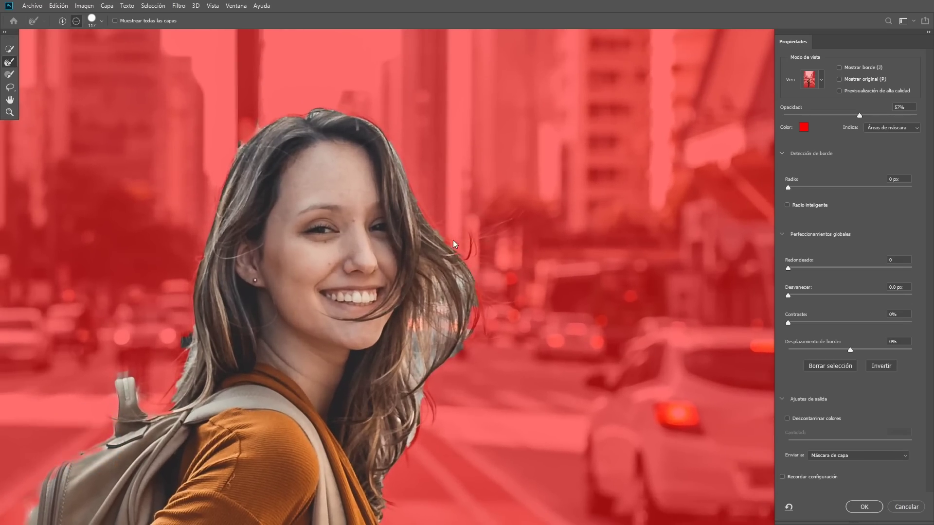
pyautogui.moveTo(456, 254); pyautogui.dragTo(444, 258)
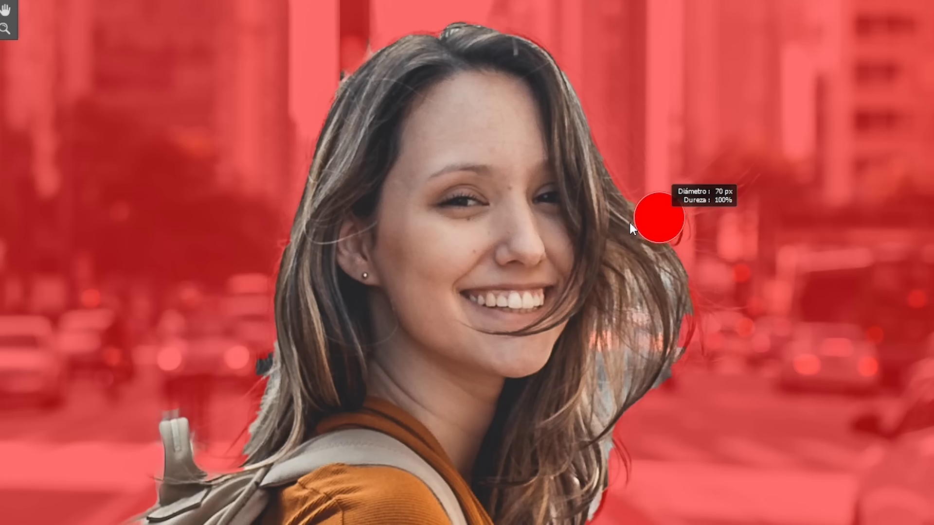
pyautogui.moveTo(631, 226); pyautogui.dragTo(614, 244)
pyautogui.moveTo(619, 163); pyautogui.dragTo(622, 170)
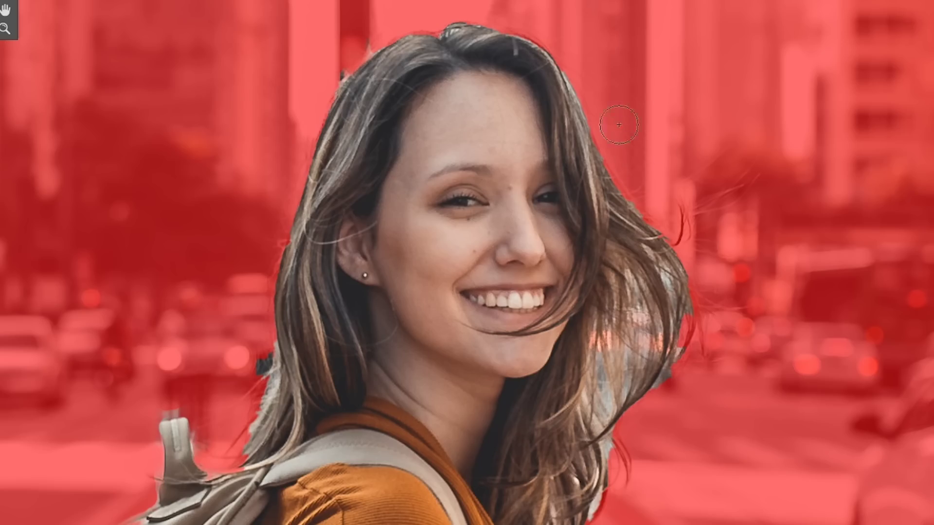
pyautogui.moveTo(611, 126); pyautogui.dragTo(603, 130)
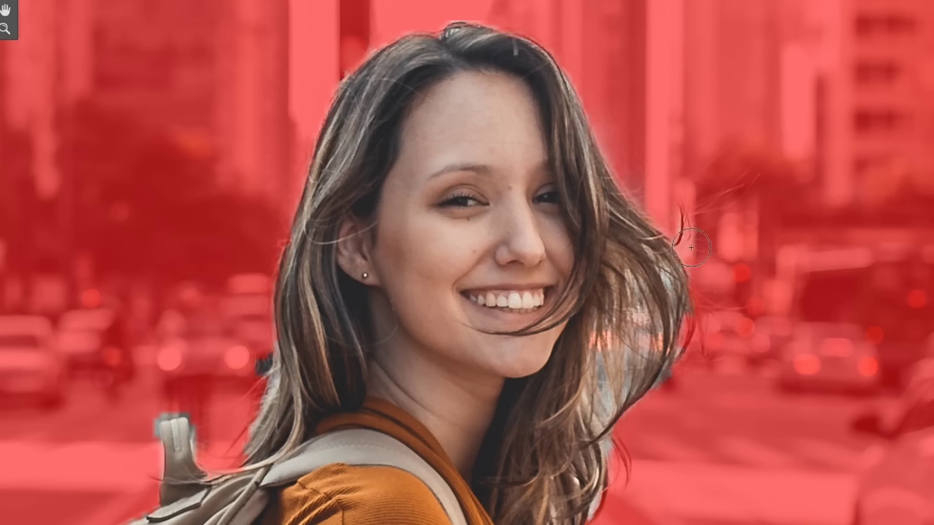
pyautogui.moveTo(702, 277)
pyautogui.mouseDown()
pyautogui.moveTo(640, 392)
pyautogui.moveTo(653, 267)
pyautogui.moveTo(643, 319)
pyautogui.mouseUp()
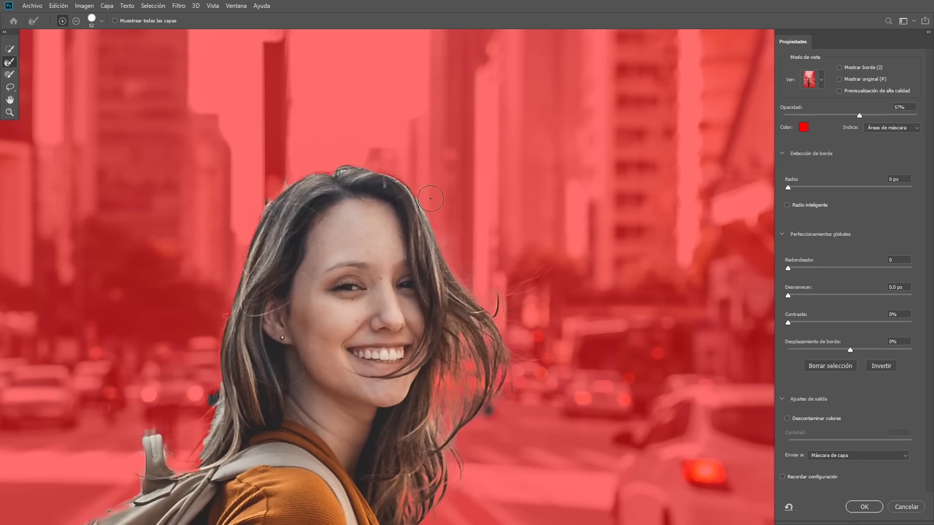
pyautogui.moveTo(448, 228); pyautogui.dragTo(436, 209)
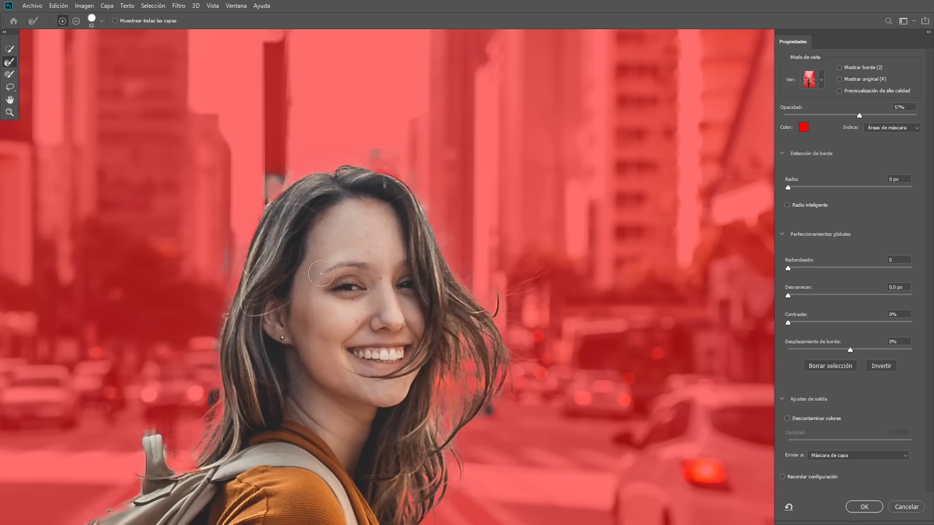
pyautogui.moveTo(441, 385)
pyautogui.mouseDown()
pyautogui.moveTo(417, 238)
pyautogui.moveTo(376, 305)
pyautogui.mouseUp()
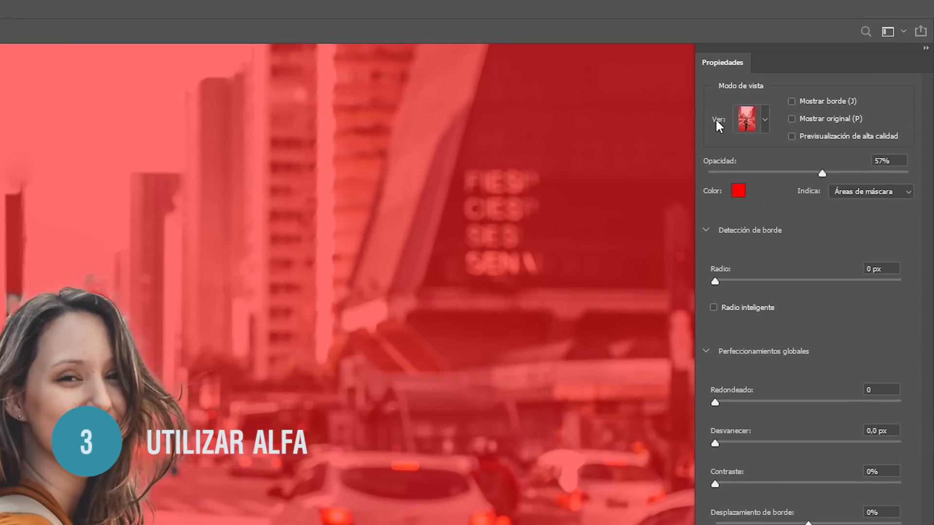
# Step: Switch the mask preview to black and white (Blanco y negro) and zoom to the shoulders
pyautogui.click(765, 122)
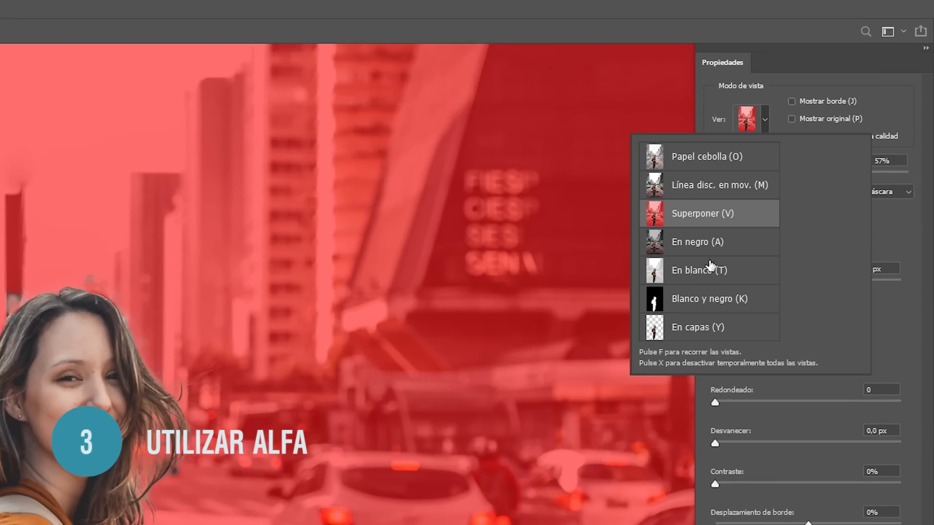
pyautogui.click(671, 331)
pyautogui.click(705, 305)
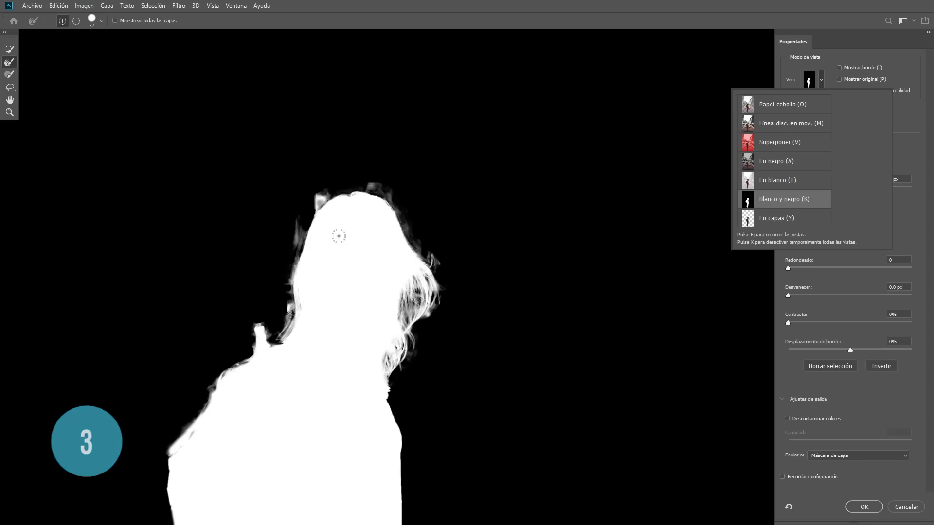
pyautogui.click(338, 235)
pyautogui.scroll(2, 370, 227)
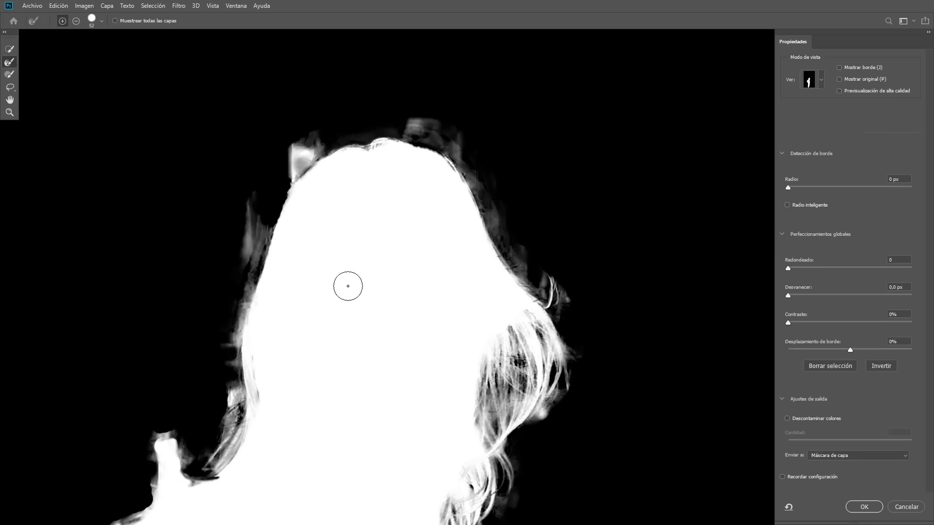
pyautogui.scroll(2, 408, 206)
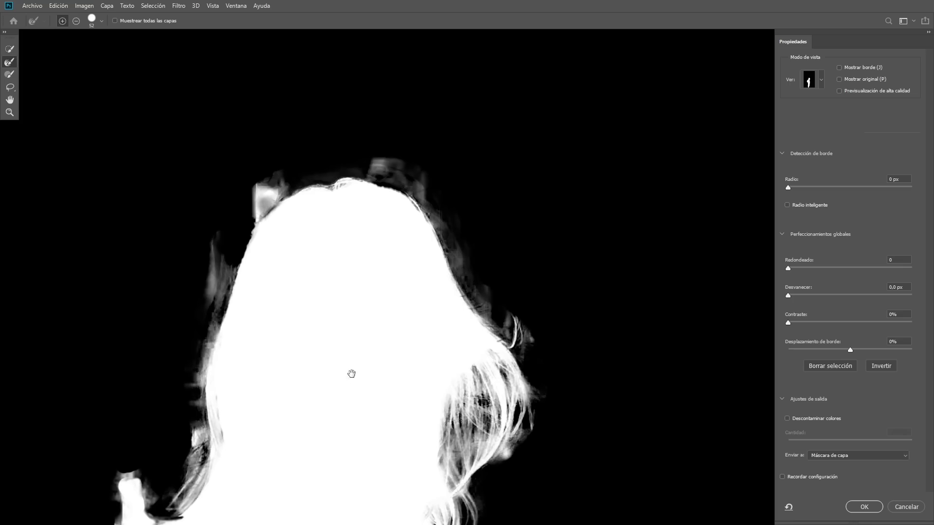
pyautogui.moveTo(351, 374); pyautogui.dragTo(281, 227)
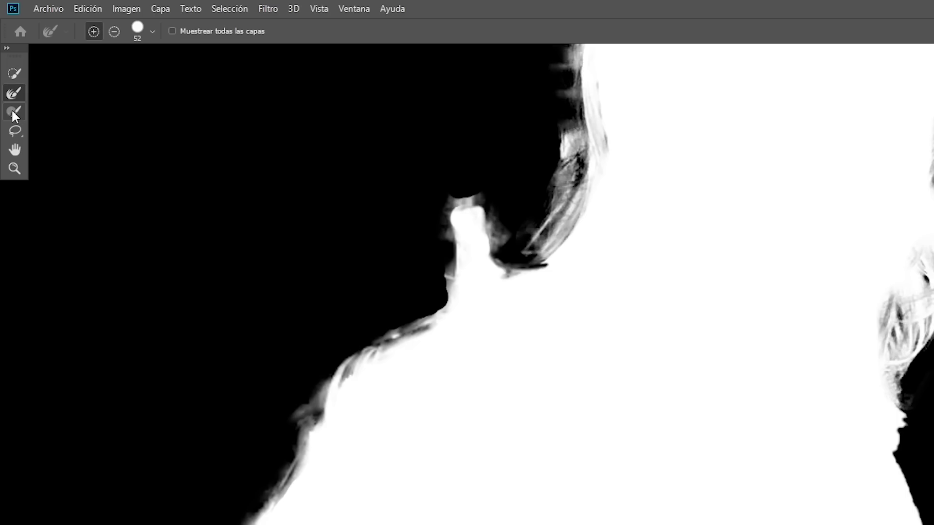
# Step: Paint the grey shoulder fringe black with a 17 px brush
pyautogui.click(12, 111)
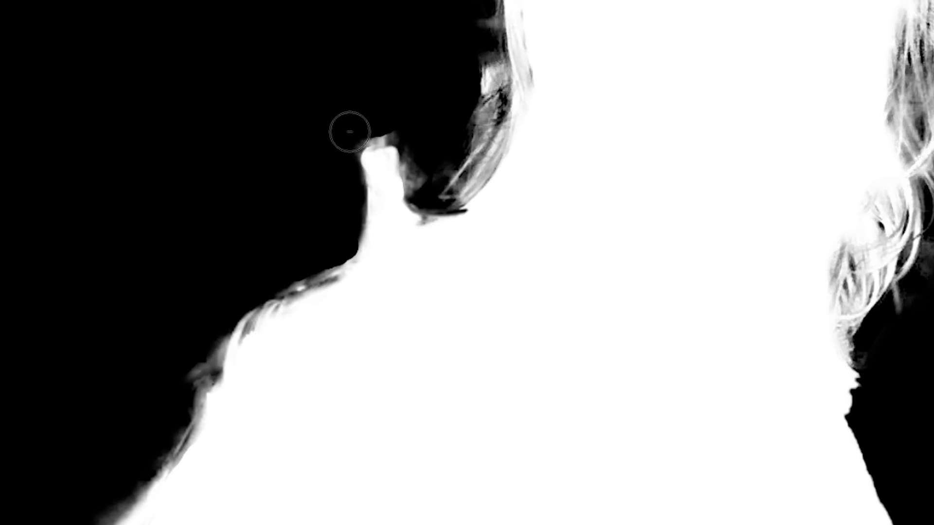
pyautogui.moveTo(344, 140); pyautogui.dragTo(384, 117)
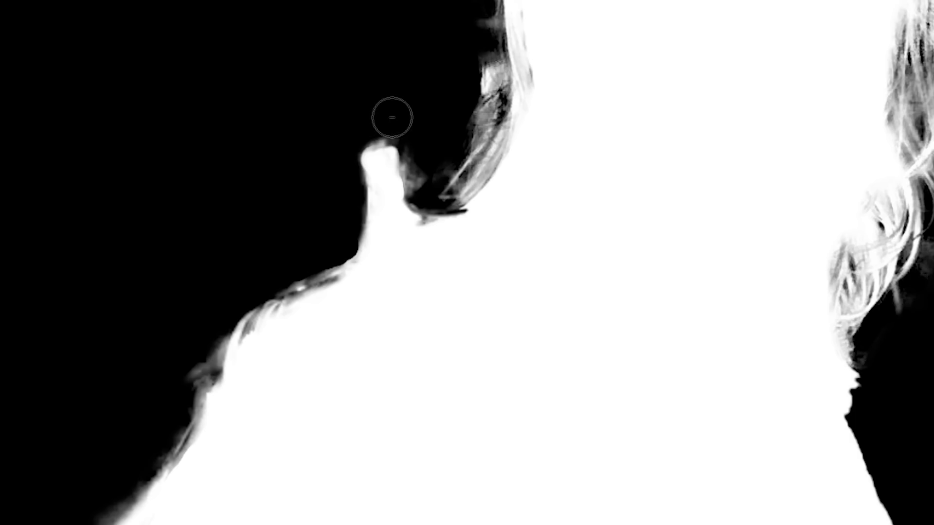
pyautogui.moveTo(394, 122); pyautogui.dragTo(387, 121)
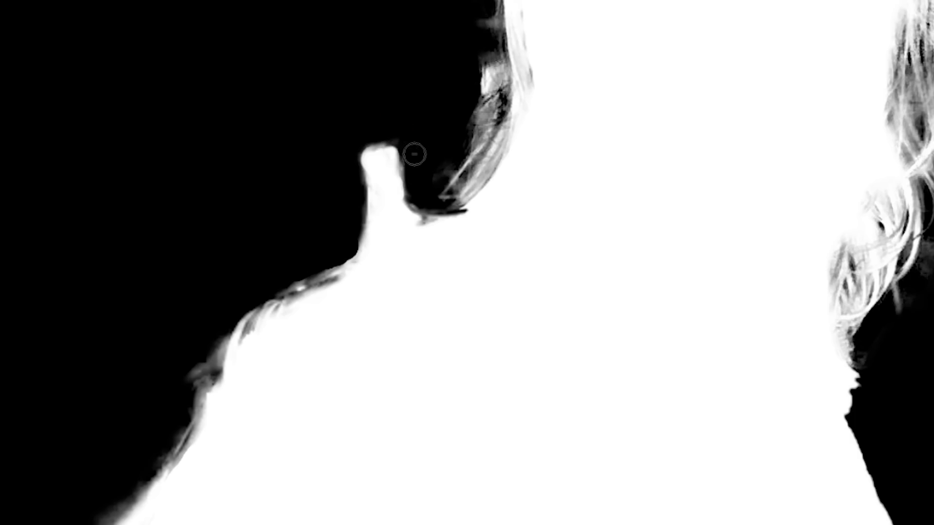
pyautogui.moveTo(213, 362)
pyautogui.mouseDown()
pyautogui.moveTo(371, 187)
pyautogui.moveTo(356, 213)
pyautogui.mouseUp()
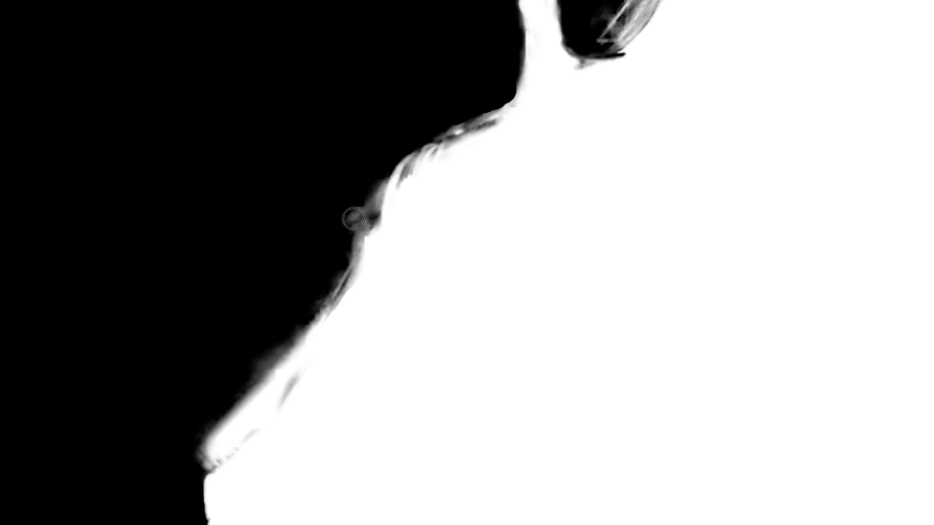
pyautogui.moveTo(374, 176); pyautogui.dragTo(371, 189)
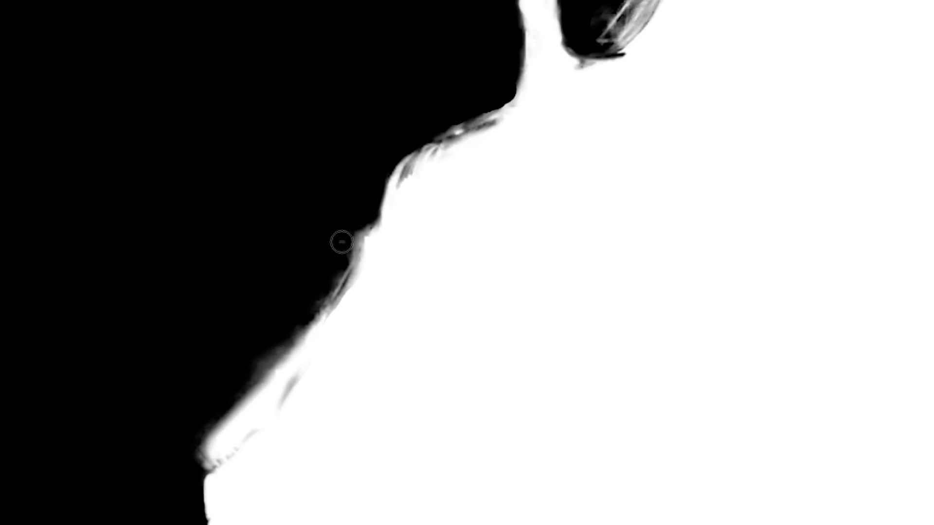
pyautogui.moveTo(343, 261); pyautogui.dragTo(307, 188)
pyautogui.moveTo(403, 437)
pyautogui.mouseDown()
pyautogui.moveTo(392, 298)
pyautogui.moveTo(420, 140)
pyautogui.mouseUp()
pyautogui.moveTo(365, 430)
pyautogui.mouseDown()
pyautogui.moveTo(451, 258)
pyautogui.moveTo(445, 243)
pyautogui.mouseUp()
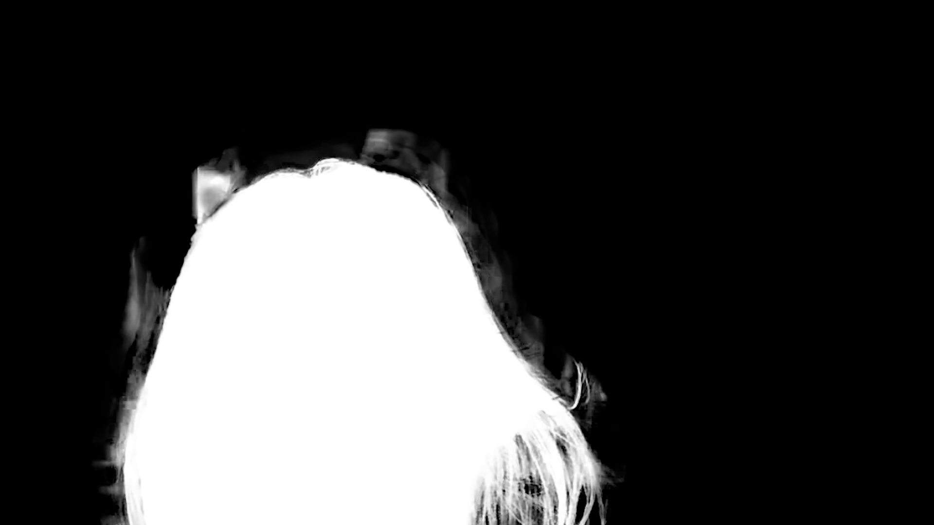
# Step: Paint out grey patches around the head with a 145 px brush, shrinking it for fine wisps
pyautogui.moveTo(155, 138); pyautogui.dragTo(194, 141)
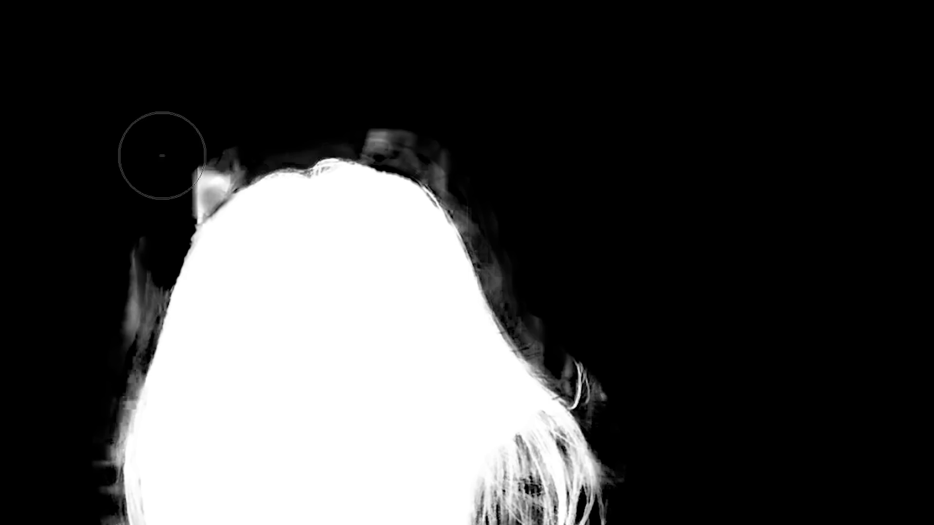
pyautogui.moveTo(179, 154); pyautogui.dragTo(177, 188)
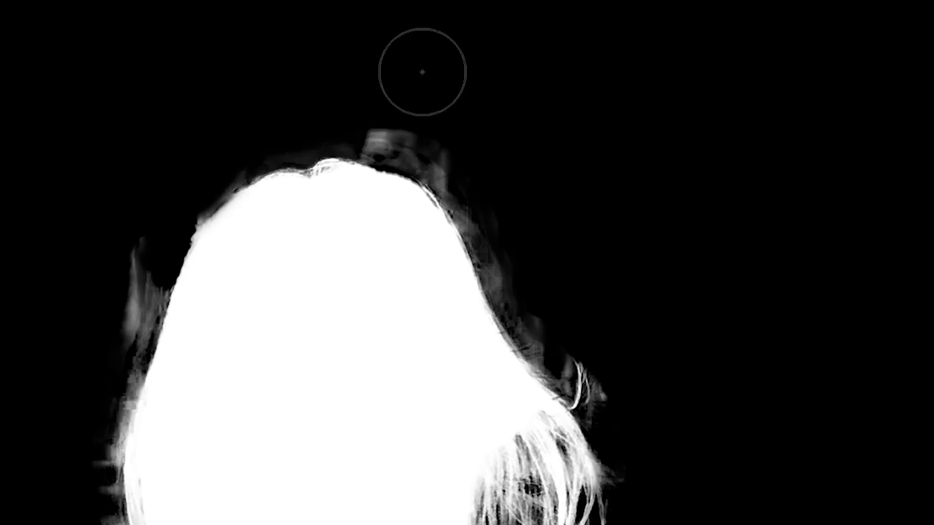
pyautogui.moveTo(410, 92)
pyautogui.mouseDown()
pyautogui.moveTo(374, 102)
pyautogui.moveTo(400, 111)
pyautogui.mouseUp()
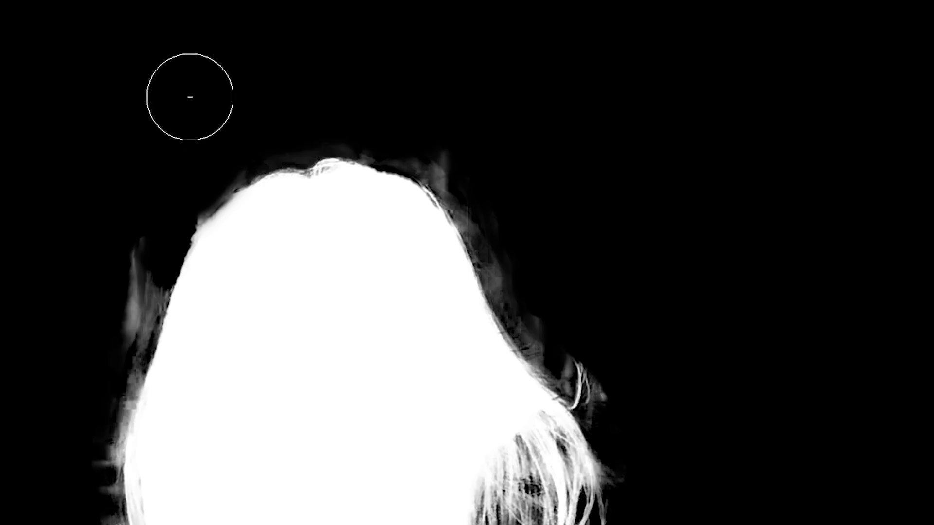
pyautogui.press('[')
pyautogui.press('[')
pyautogui.moveTo(123, 213)
pyautogui.mouseDown()
pyautogui.moveTo(106, 273)
pyautogui.moveTo(108, 321)
pyautogui.moveTo(108, 311)
pyautogui.moveTo(151, 315)
pyautogui.mouseUp()
pyautogui.moveTo(563, 298)
pyautogui.mouseDown()
pyautogui.moveTo(467, 144)
pyautogui.moveTo(457, 152)
pyautogui.moveTo(443, 140)
pyautogui.mouseUp()
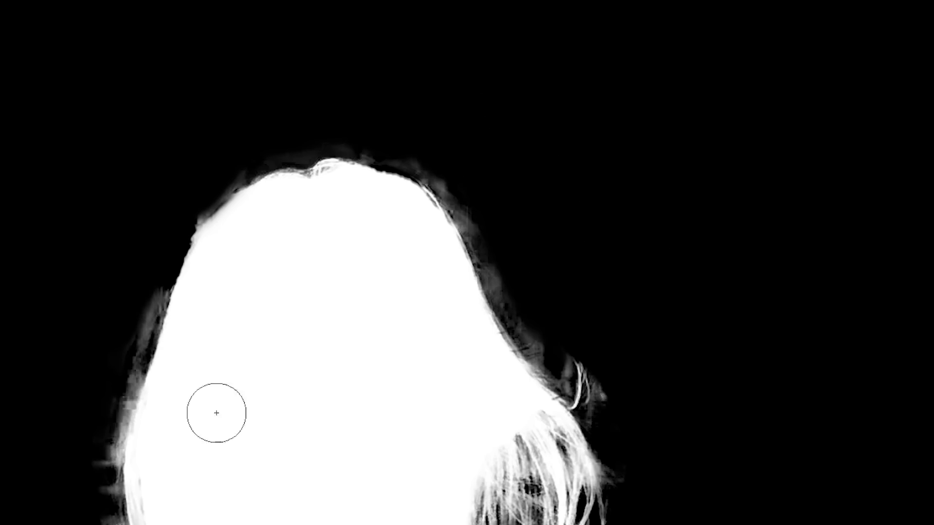
pyautogui.scroll(-2, 431, 345)
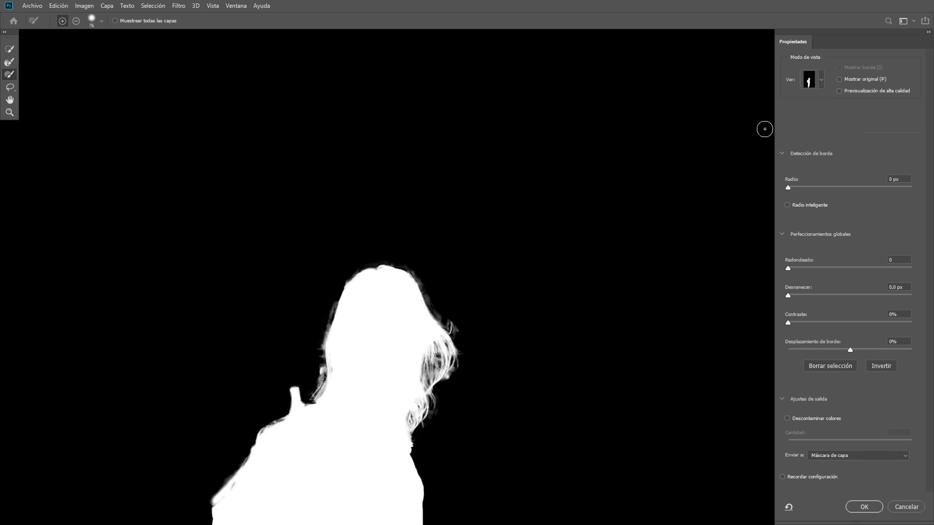
# Step: Output the refined selection as Máscara de capa (layer mask) and confirm with OK
pyautogui.click(827, 457)
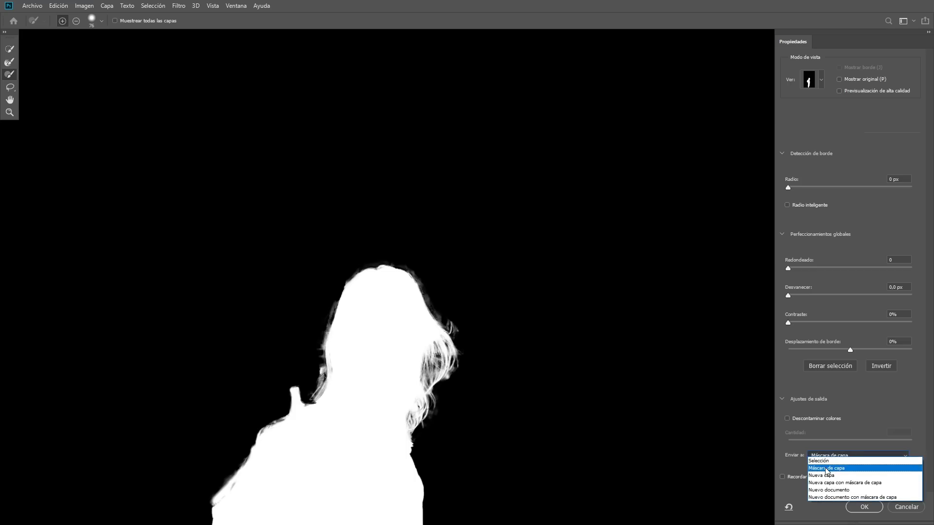
pyautogui.click(827, 469)
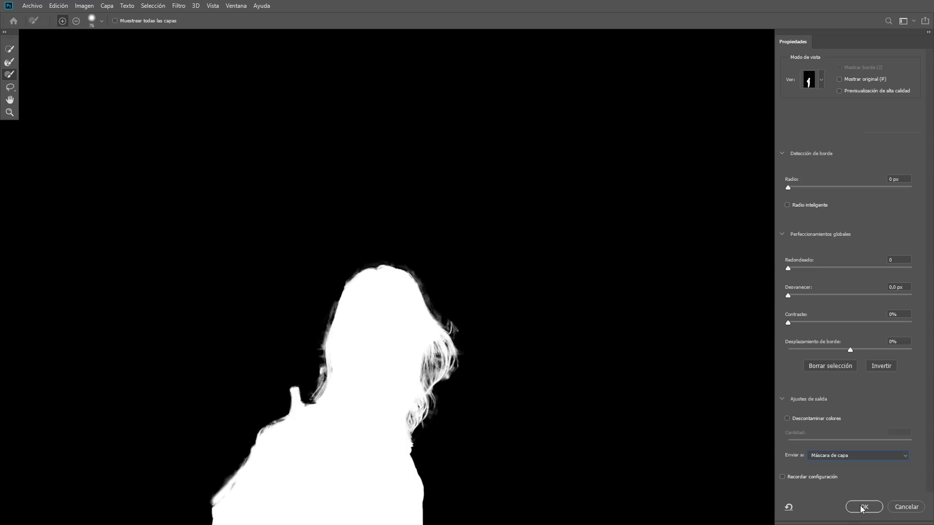
pyautogui.click(863, 507)
pyautogui.scroll(-1, 393, 322)
pyautogui.scroll(-1, 406, 285)
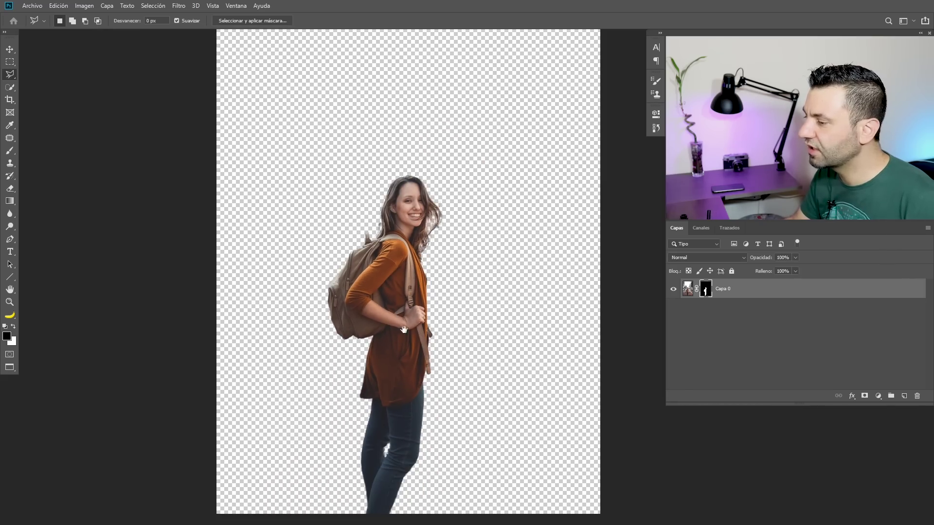
pyautogui.scroll(1, 403, 330)
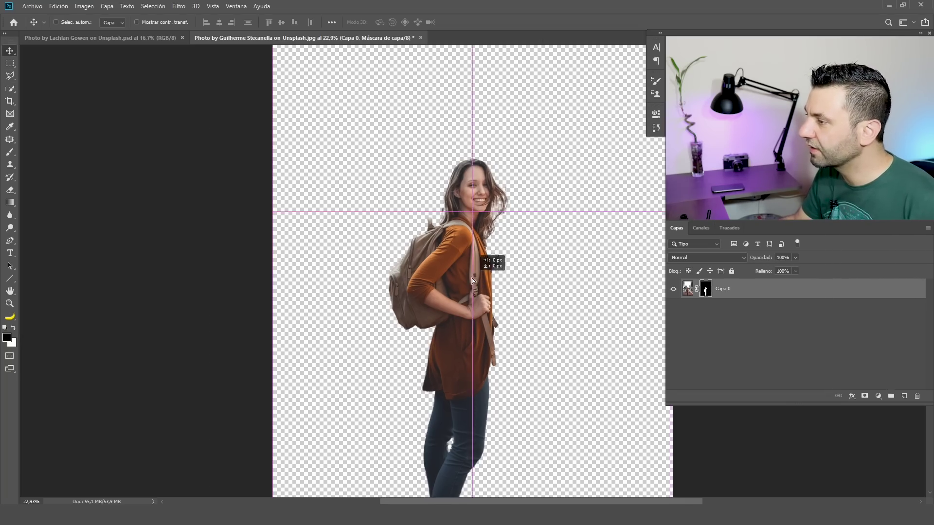
# Step: Drag the masked woman layer into the London bus street document
pyautogui.moveTo(475, 284); pyautogui.dragTo(310, 154)
pyautogui.press('v')
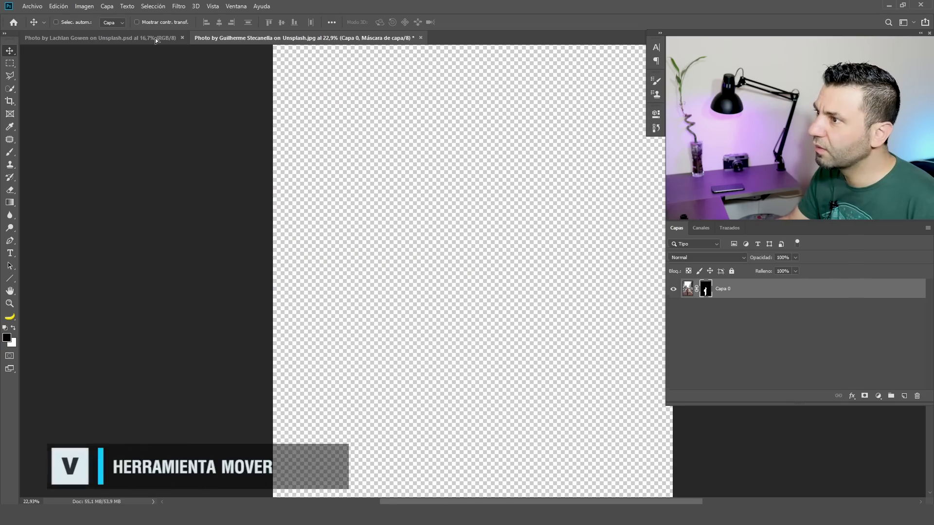
pyautogui.moveTo(311, 154); pyautogui.dragTo(289, 113)
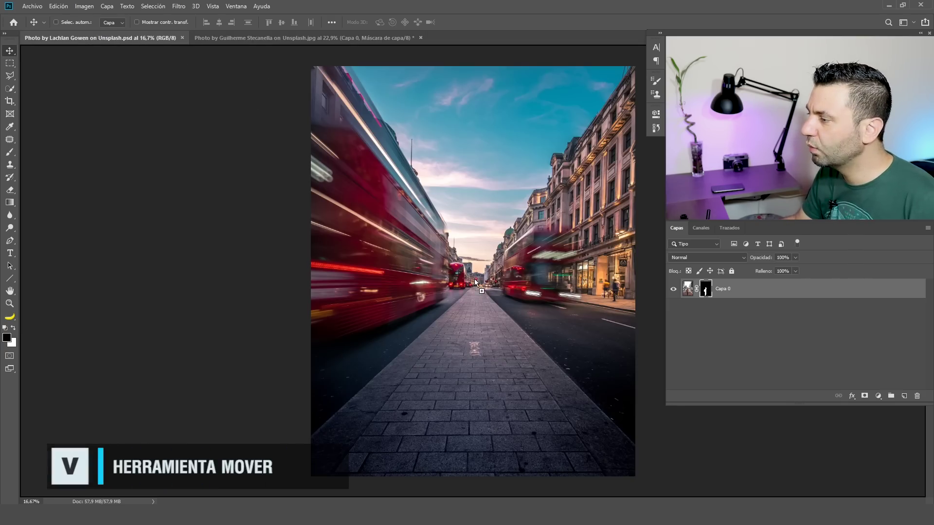
pyautogui.moveTo(480, 291); pyautogui.dragTo(479, 289)
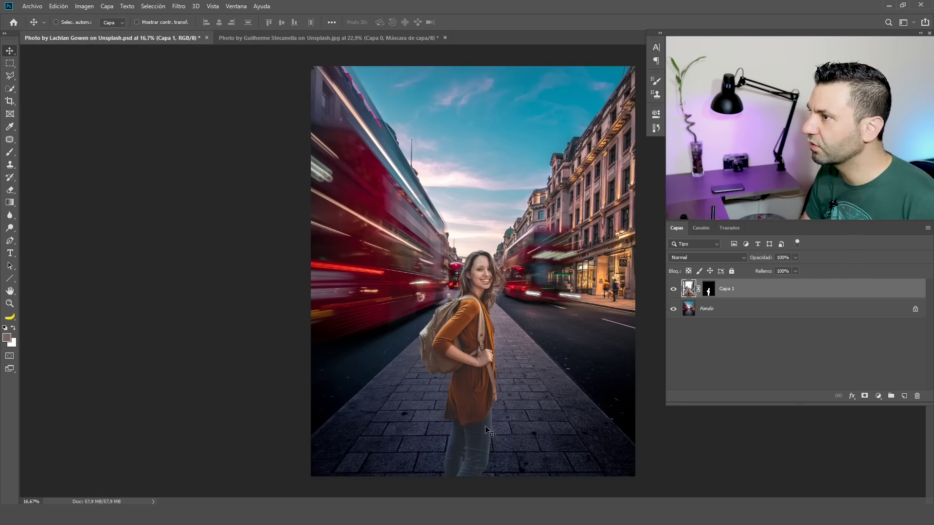
# Step: Scale the woman to about 133% and move her up onto the pavement
pyautogui.hotkey('ctrl', 't')
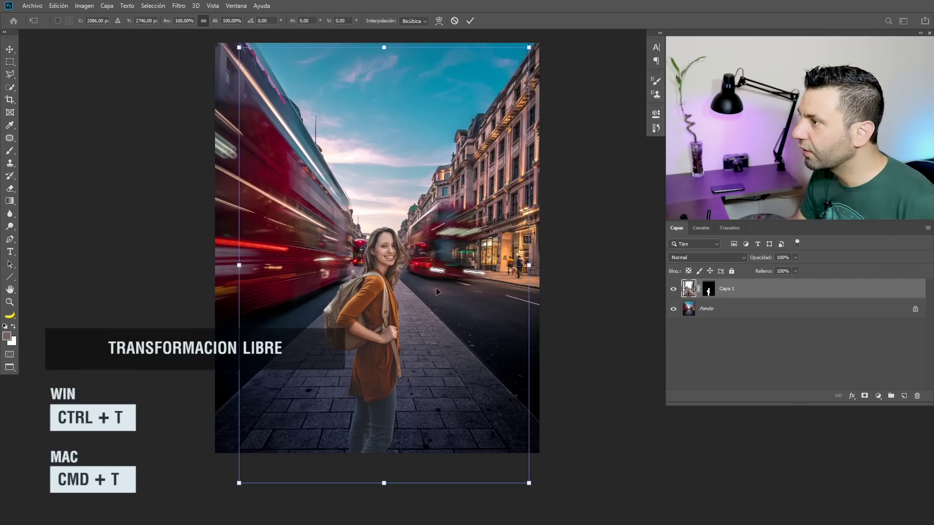
pyautogui.scroll(-1, 418, 297)
pyautogui.moveTo(503, 113); pyautogui.dragTo(557, 76)
pyautogui.moveTo(428, 288); pyautogui.dragTo(432, 246)
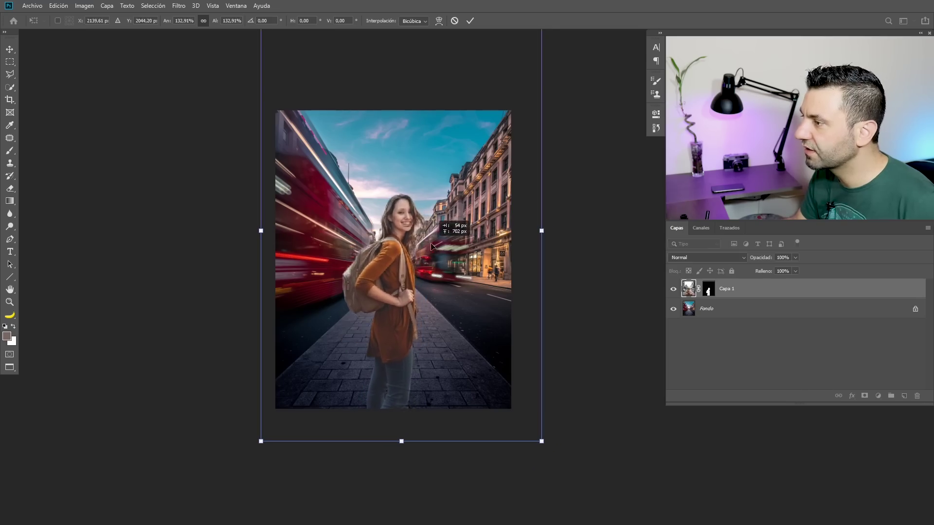
pyautogui.press('Return')
pyautogui.scroll(2, 432, 246)
pyautogui.scroll(2, 438, 243)
pyautogui.scroll(3, 462, 228)
pyautogui.scroll(2, 486, 218)
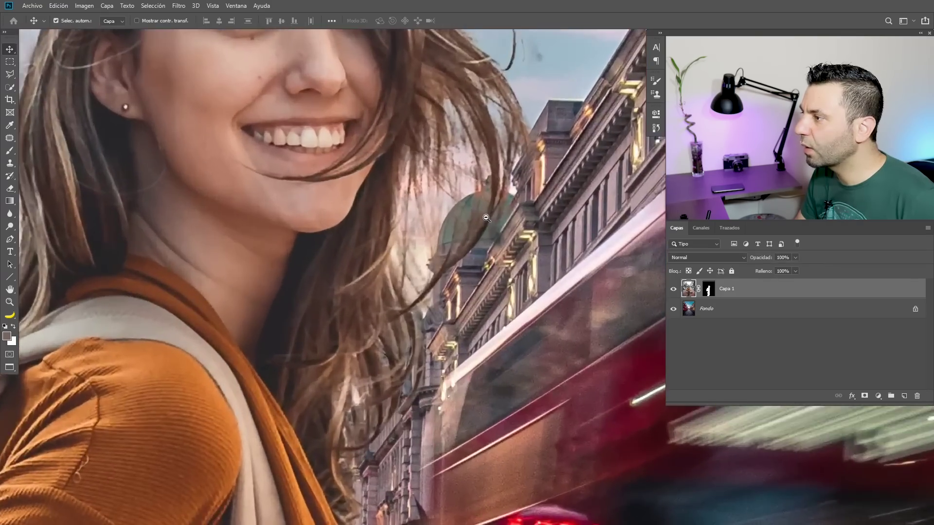
# Step: Make the Capa 1 layer mask thumbnail the active editing target
pyautogui.scroll(-3, 486, 217)
pyautogui.scroll(2, 466, 194)
pyautogui.scroll(1, 462, 177)
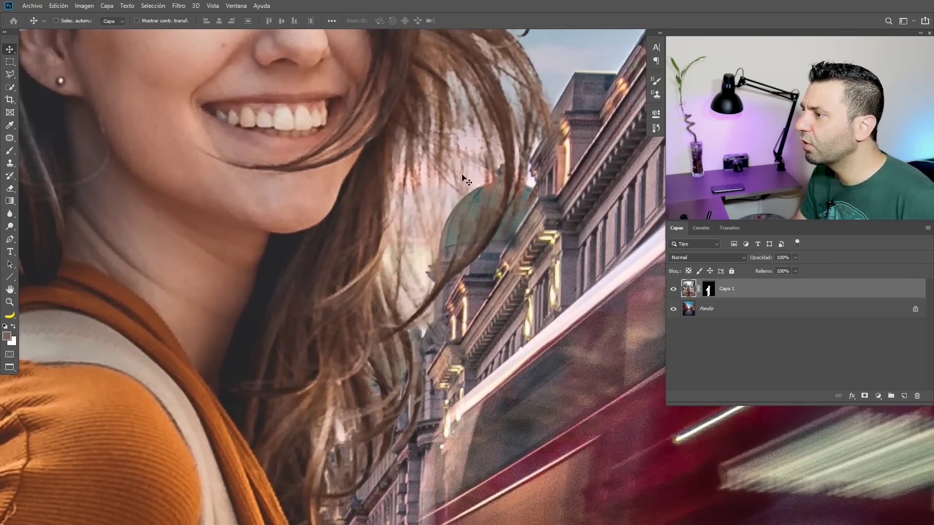
pyautogui.scroll(-1, 462, 176)
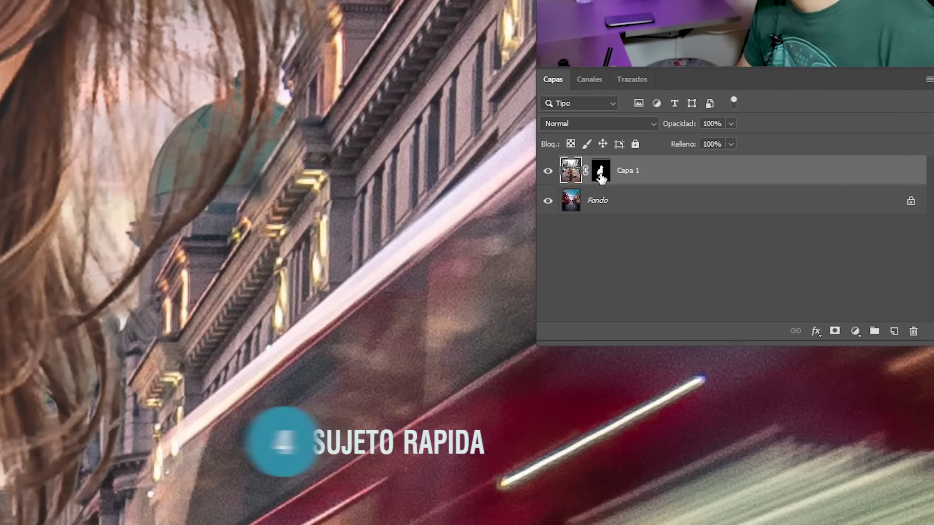
pyautogui.click(602, 176)
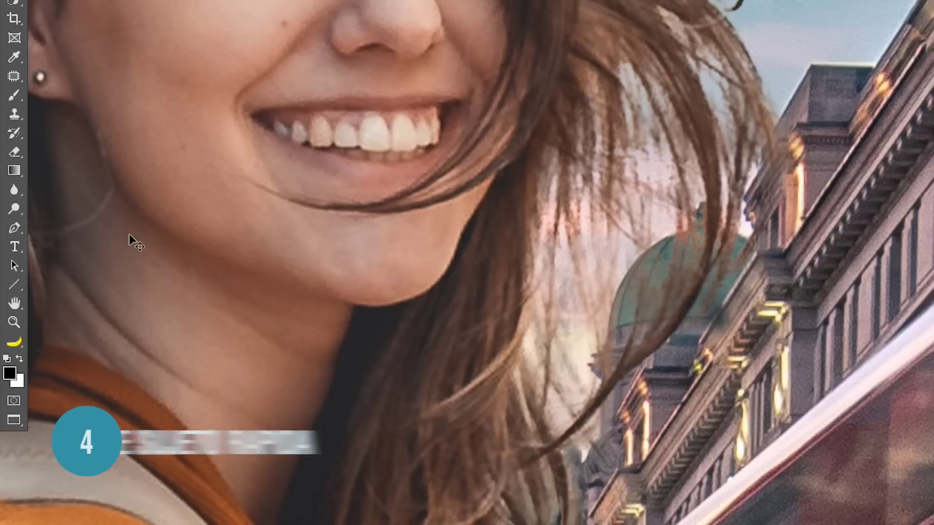
# Step: Blur the woman's hair edges against the sky and buildings using a 103 px Blur brush
pyautogui.rightClick(14, 194)
pyautogui.click(73, 189)
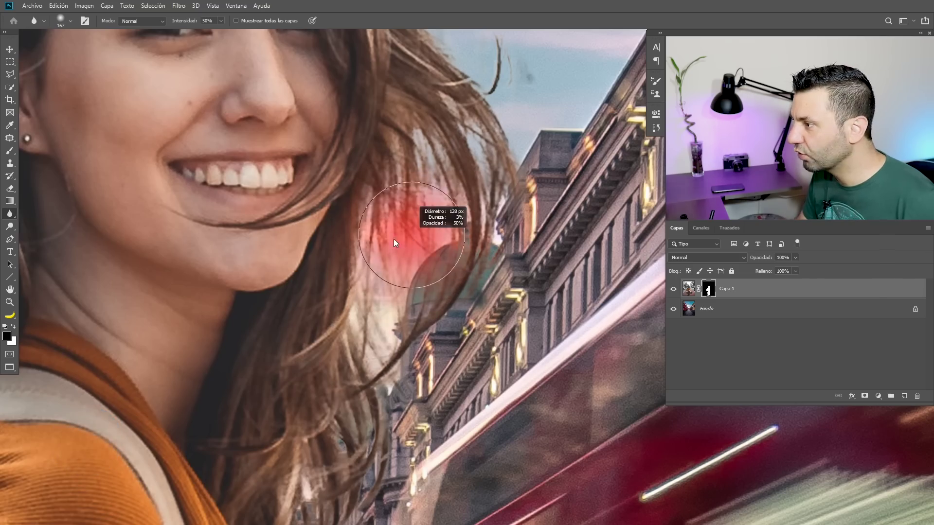
pyautogui.moveTo(394, 243); pyautogui.dragTo(385, 242)
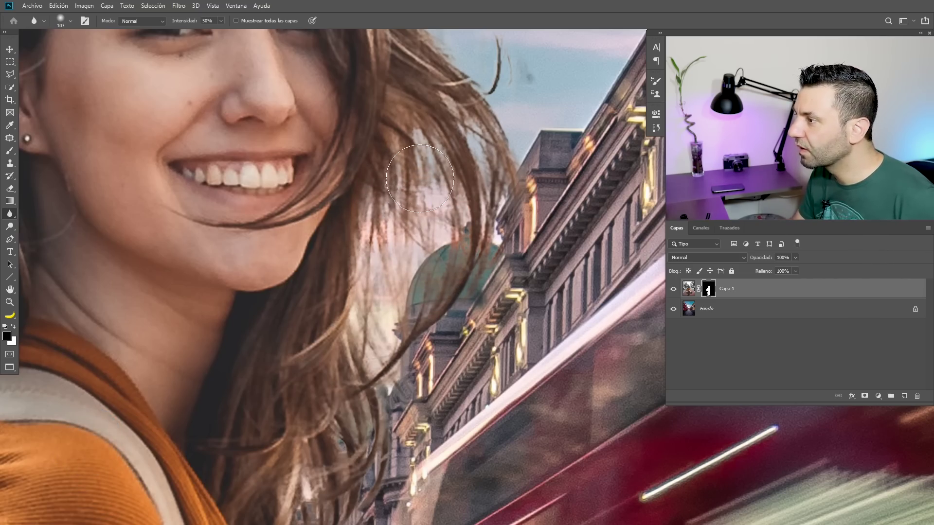
pyautogui.moveTo(385, 252); pyautogui.dragTo(422, 268)
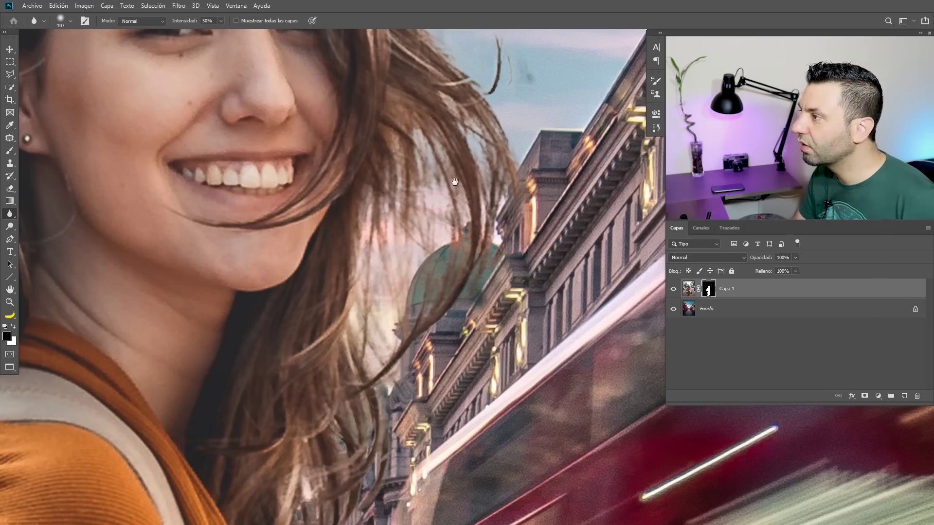
pyautogui.scroll(3, 421, 219)
pyautogui.rightClick(420, 152)
pyautogui.click(420, 152)
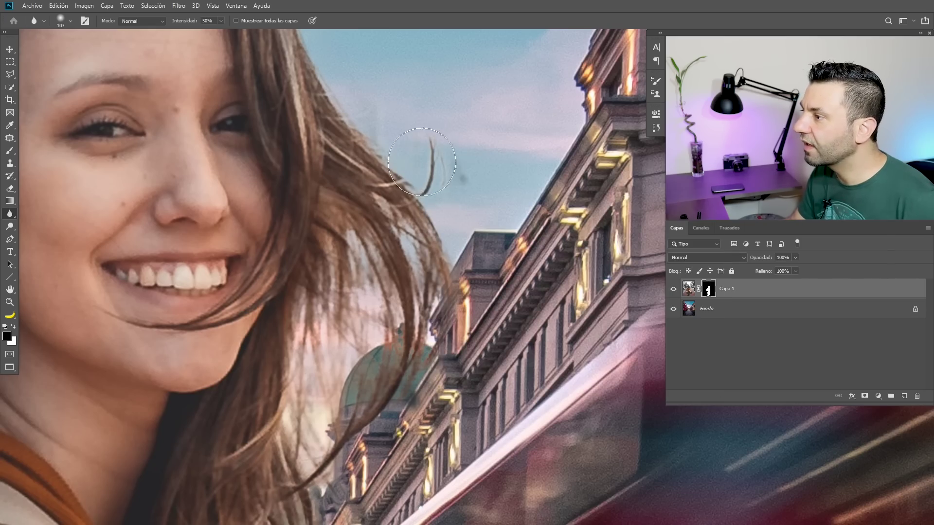
pyautogui.scroll(-3, 419, 180)
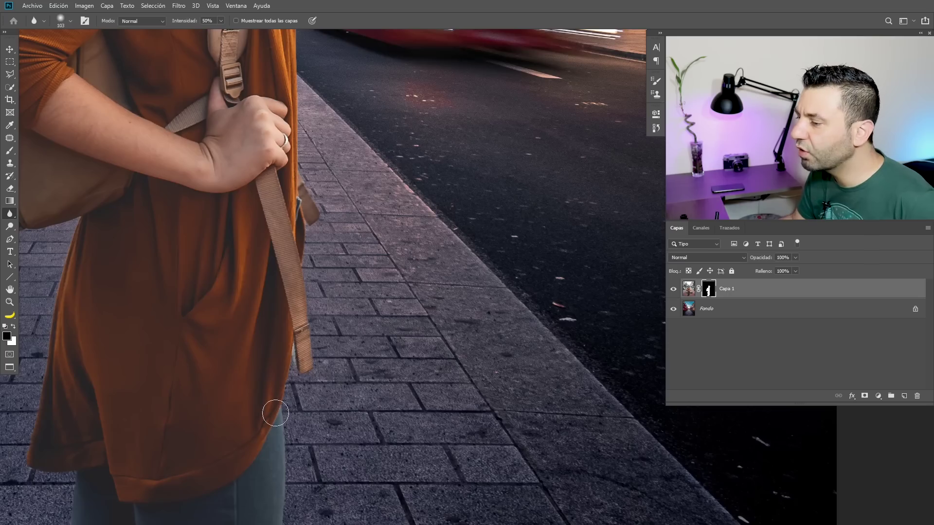
# Step: Zoom in on the legs and blur the jeans edge where it meets the pavement
pyautogui.scroll(-5, 292, 298)
pyautogui.scroll(-5, 273, 384)
pyautogui.scroll(-3, 173, 327)
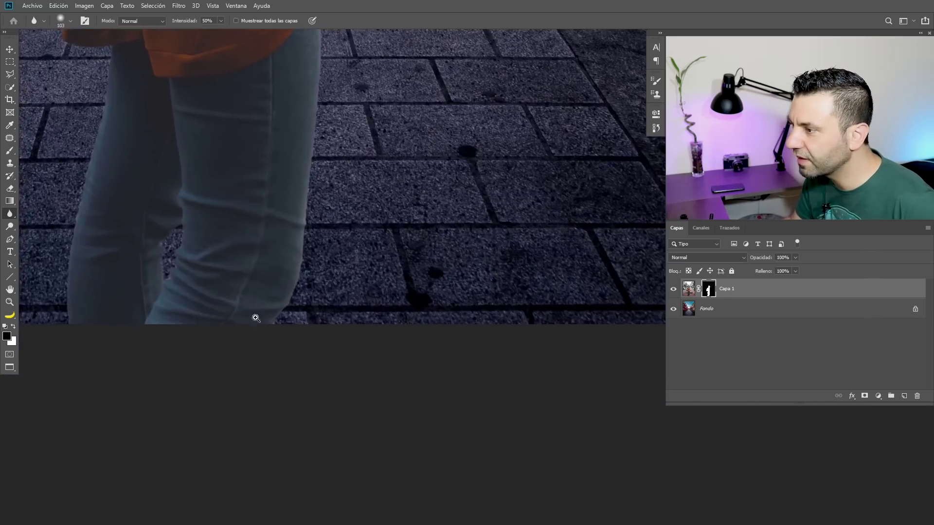
pyautogui.scroll(5, 250, 317)
pyautogui.moveTo(349, 314); pyautogui.dragTo(341, 312)
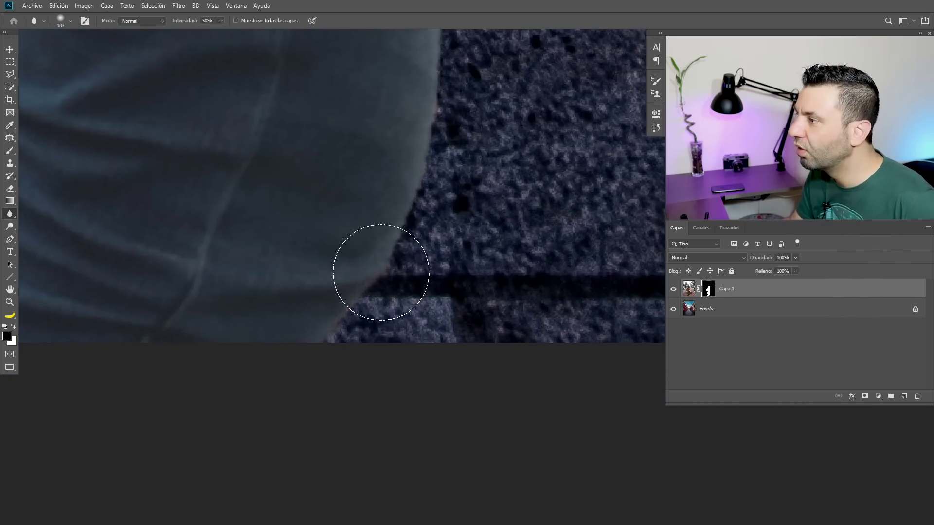
# Step: Blur the lower leg edge and the pavement gap between the woman's legs
pyautogui.moveTo(400, 202); pyautogui.dragTo(387, 273)
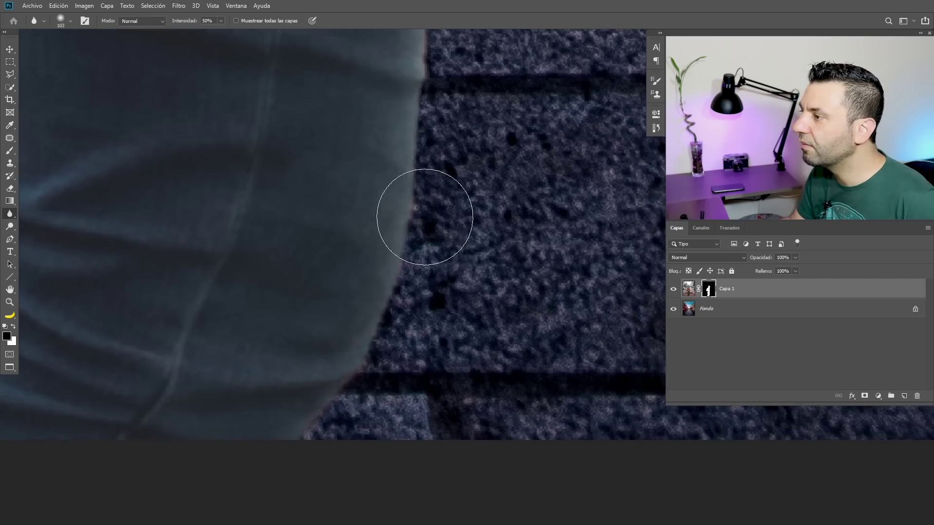
pyautogui.moveTo(277, 317); pyautogui.dragTo(254, 270)
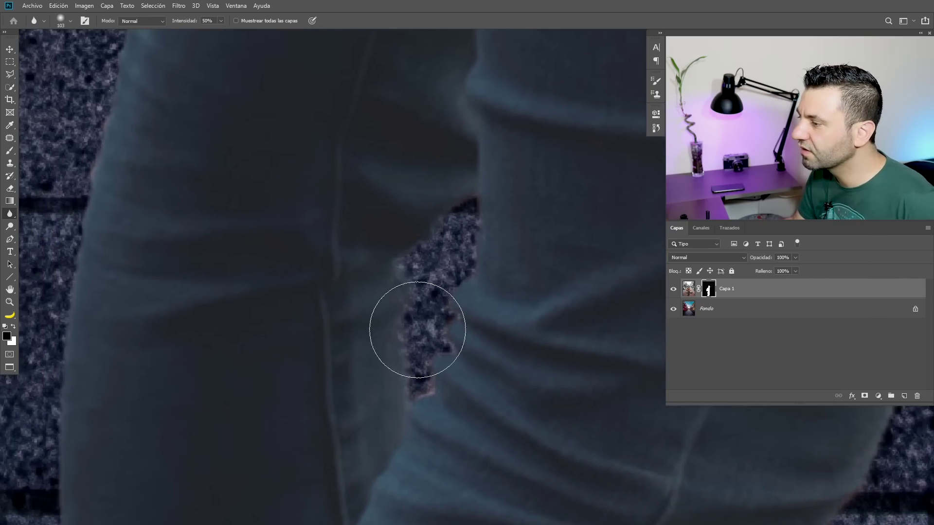
pyautogui.moveTo(292, 298); pyautogui.dragTo(252, 307)
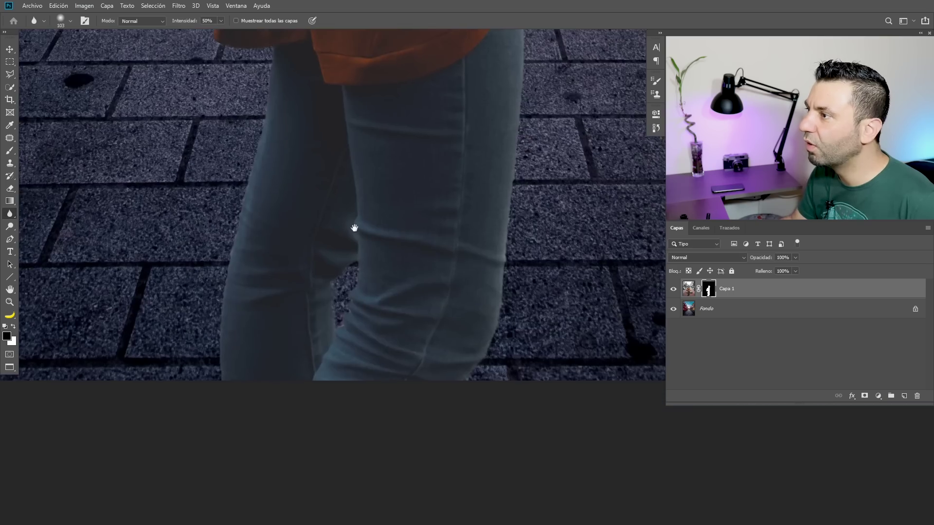
pyautogui.scroll(5, 348, 233)
pyautogui.scroll(2, 329, 337)
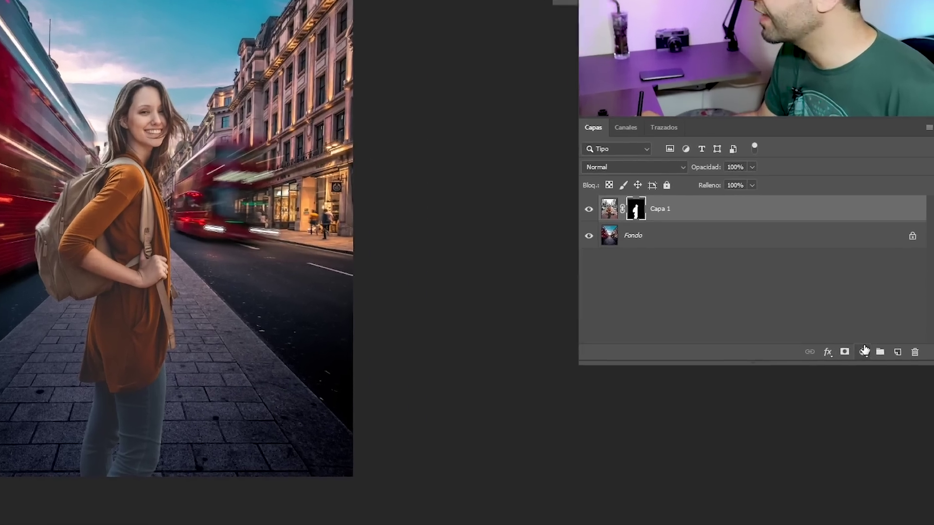
# Step: Add a Curves adjustment layer above Capa 1 and target the adjustment, not its mask
pyautogui.click(879, 396)
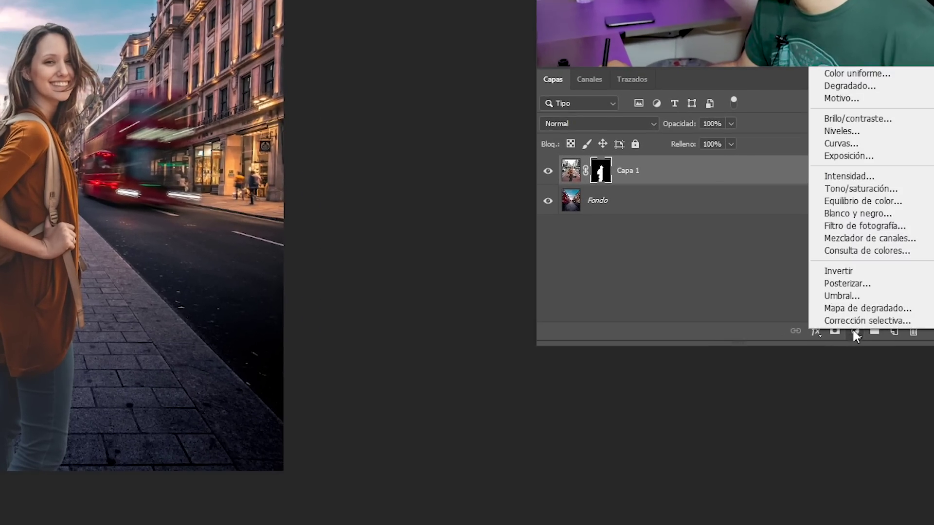
pyautogui.click(827, 143)
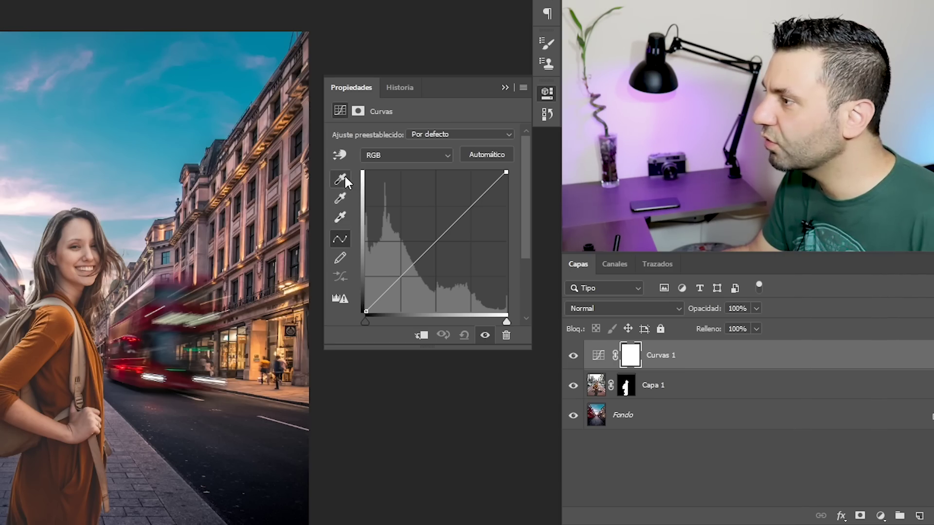
pyautogui.click(340, 199)
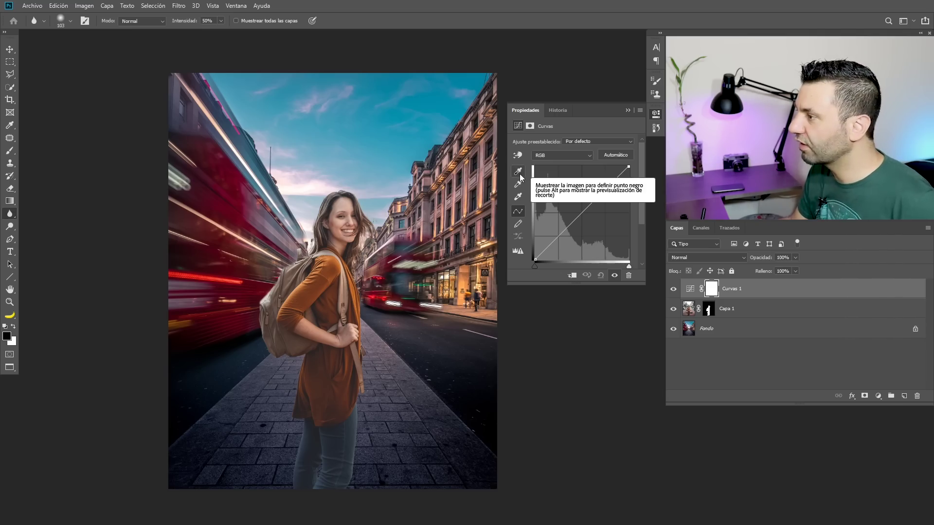
pyautogui.click(519, 173)
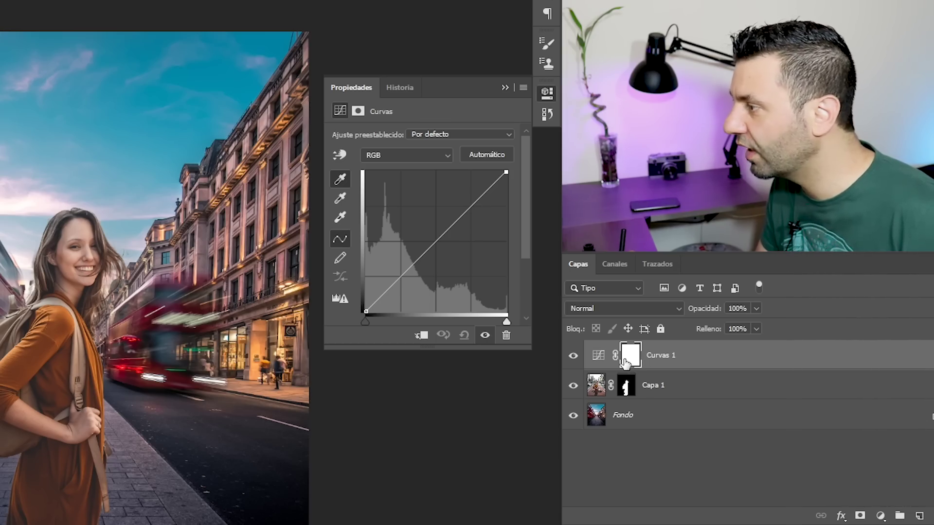
pyautogui.click(599, 358)
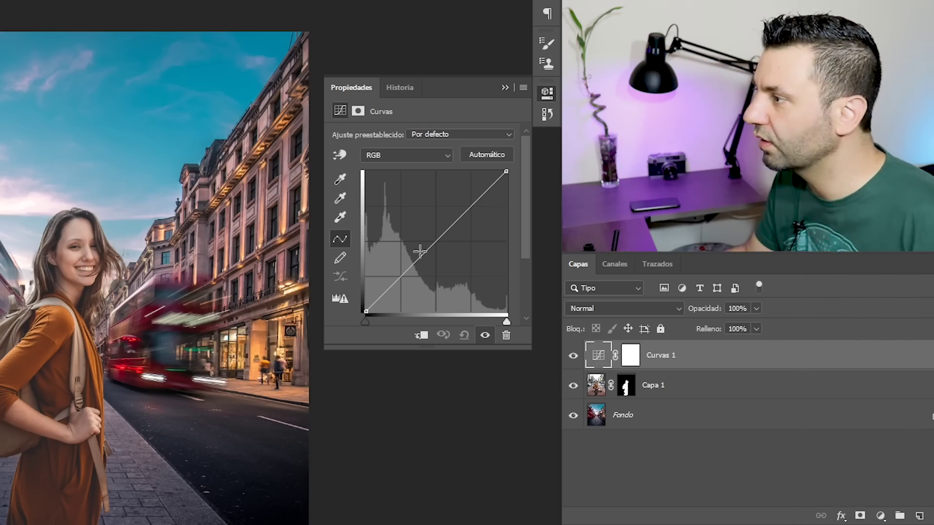
# Step: Set the shadow target to a near-black blue sampled from the photo and save it as default
pyautogui.doubleClick(339, 178)
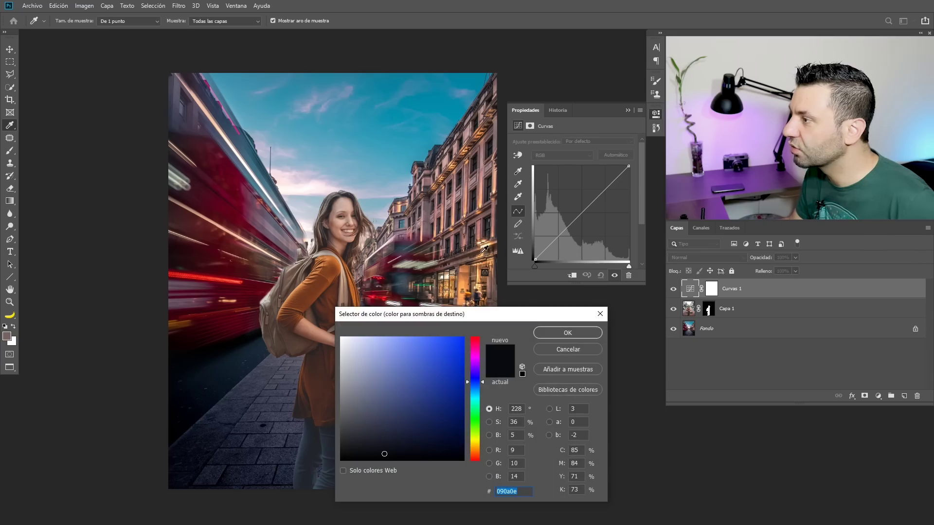
pyautogui.moveTo(458, 319); pyautogui.dragTo(476, 369)
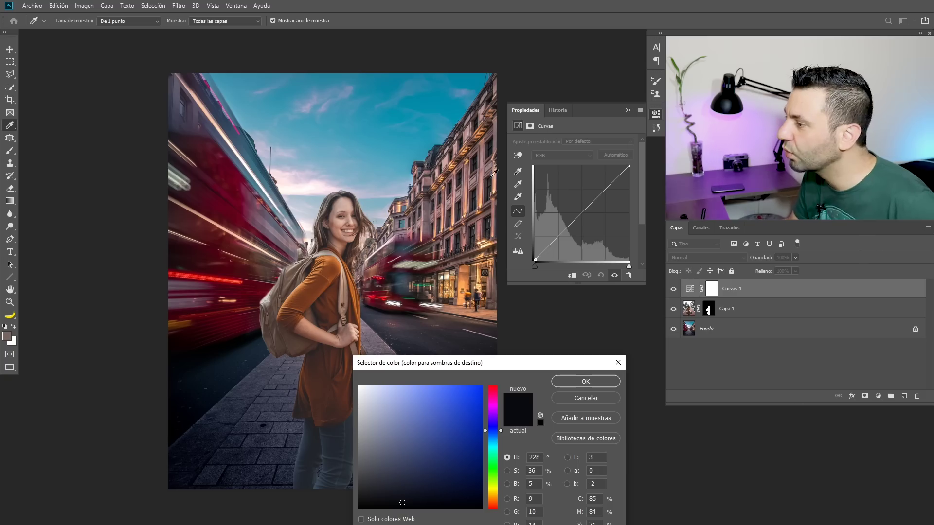
pyautogui.click(492, 136)
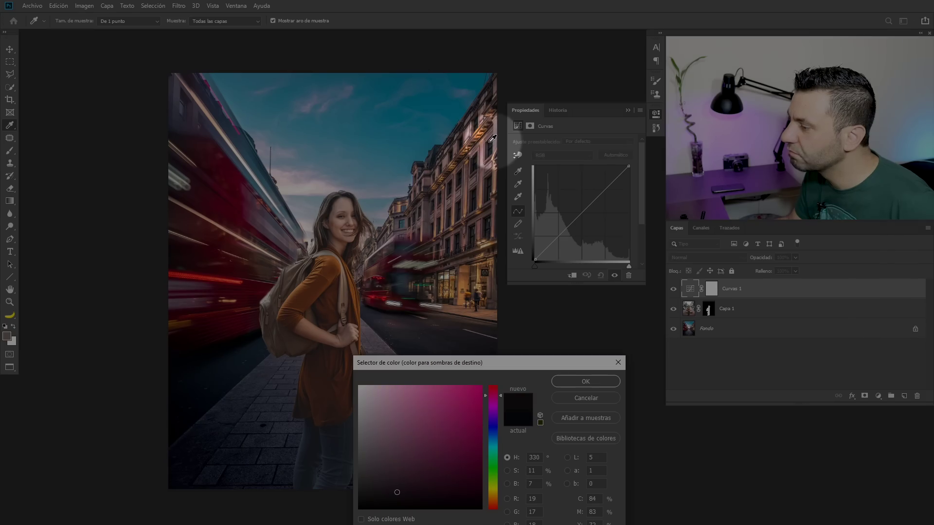
pyautogui.click(493, 138)
pyautogui.click(493, 139)
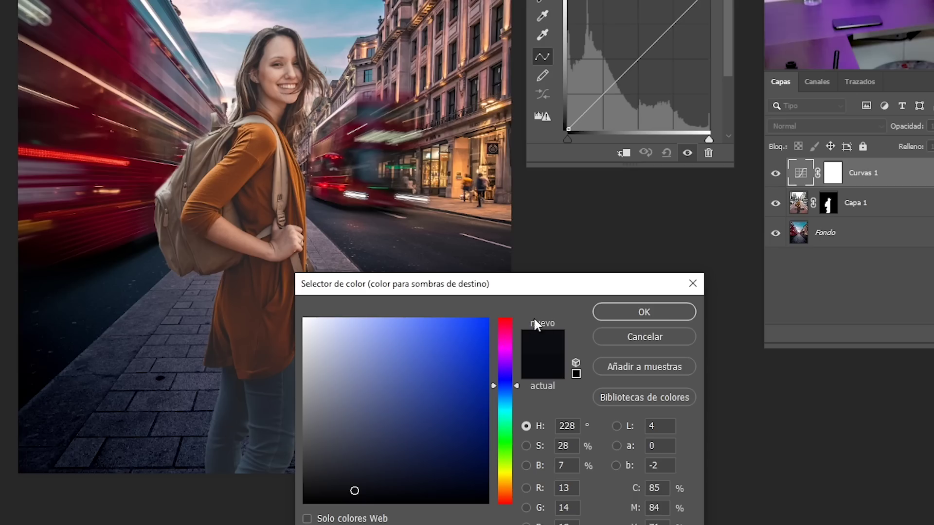
pyautogui.click(633, 313)
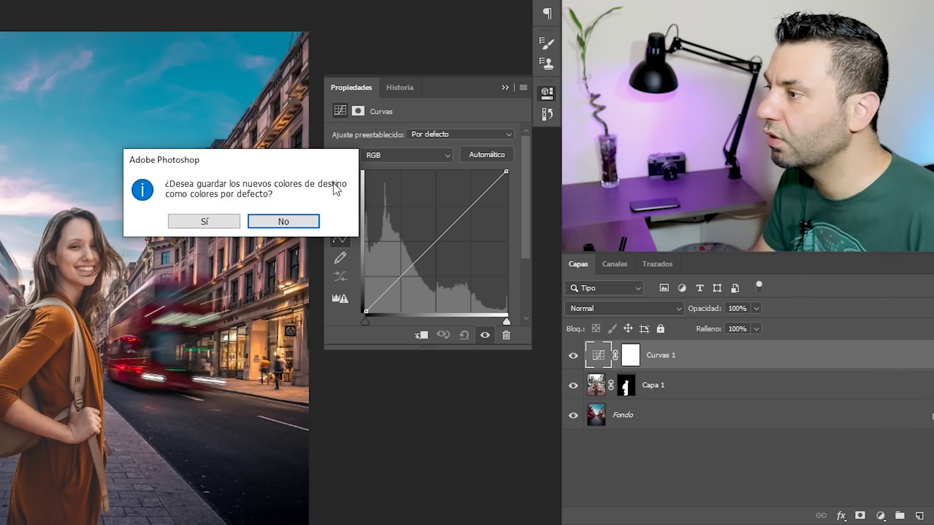
pyautogui.click(215, 222)
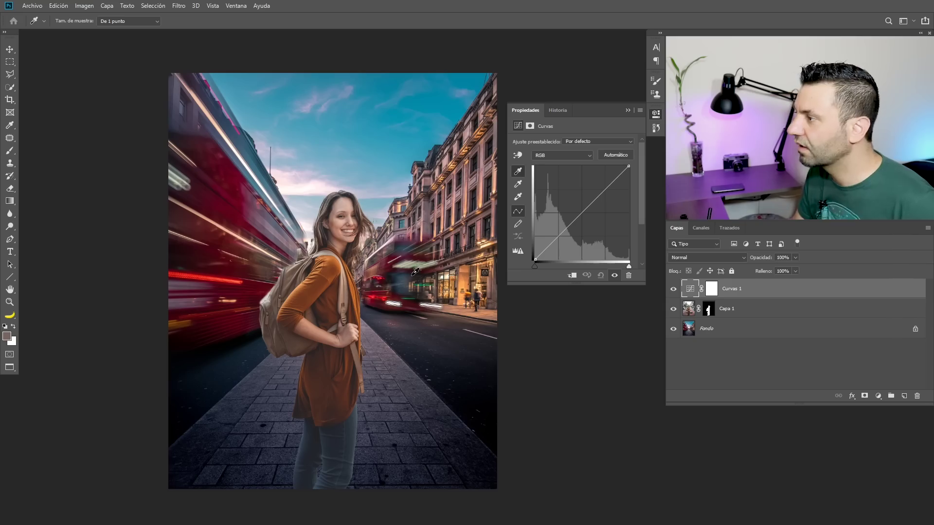
# Step: Sample the pavement for a grey-violet midtone target of 55525d and save it as default
pyautogui.doubleClick(519, 185)
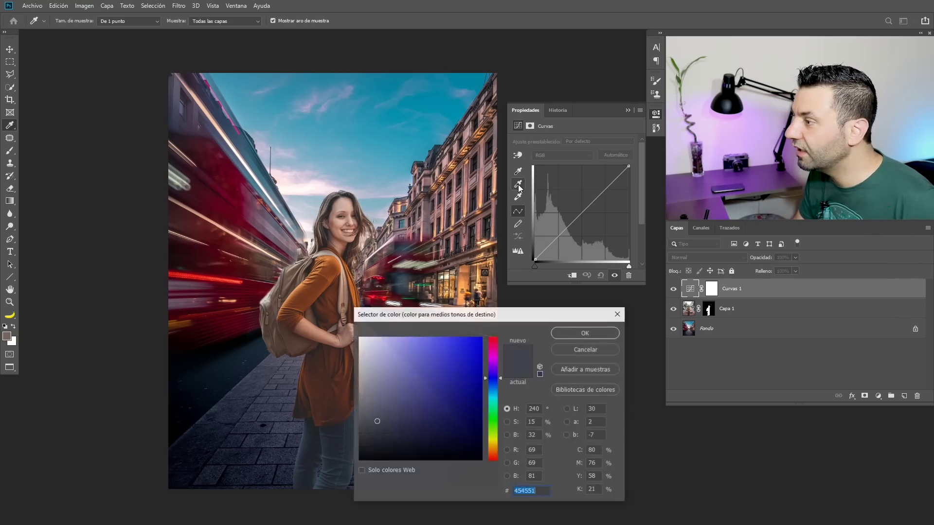
pyautogui.moveTo(461, 320); pyautogui.dragTo(252, 146)
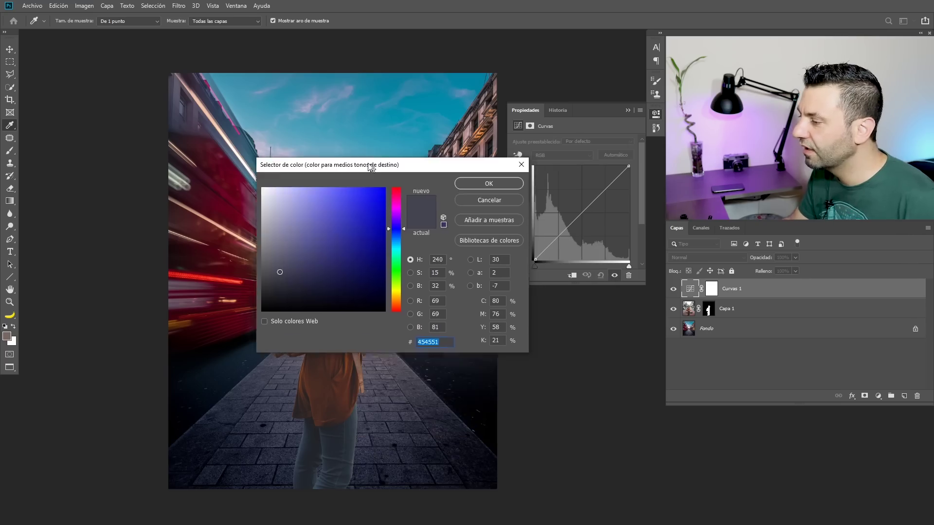
pyautogui.click(405, 338)
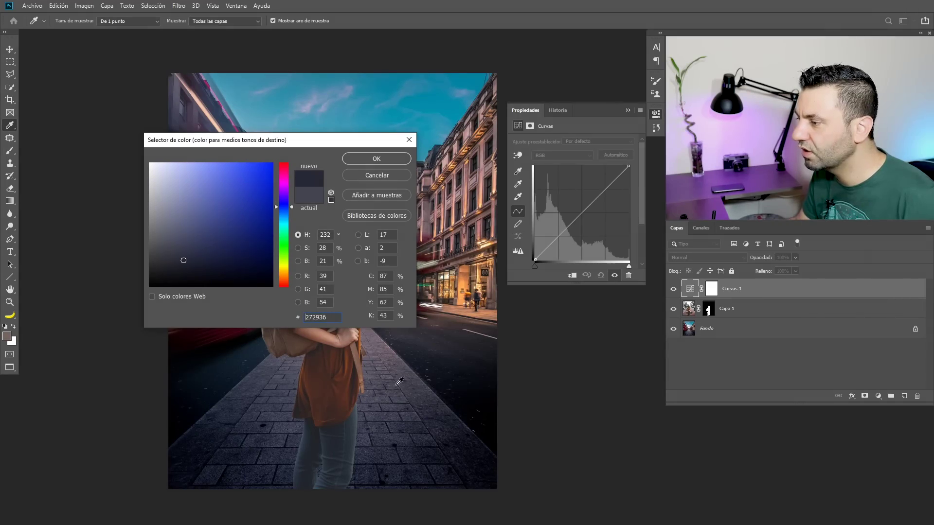
pyautogui.click(398, 382)
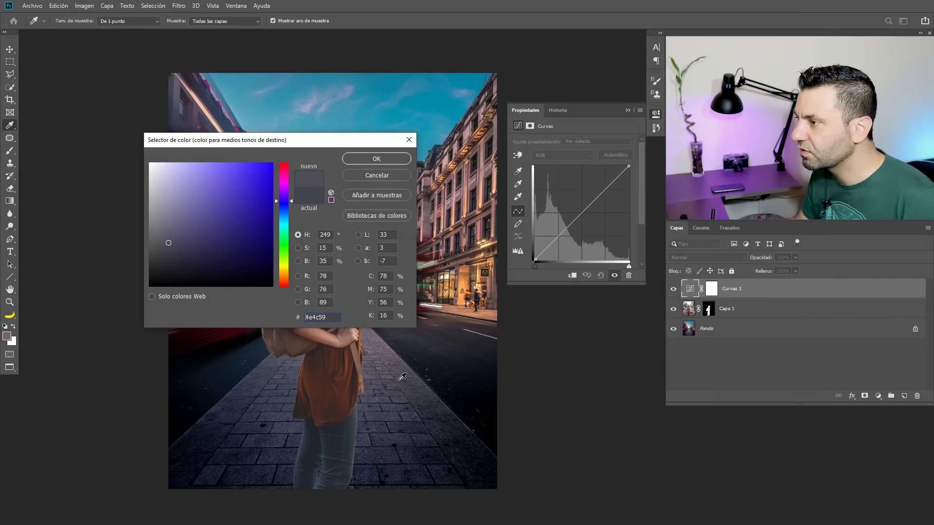
pyautogui.click(405, 375)
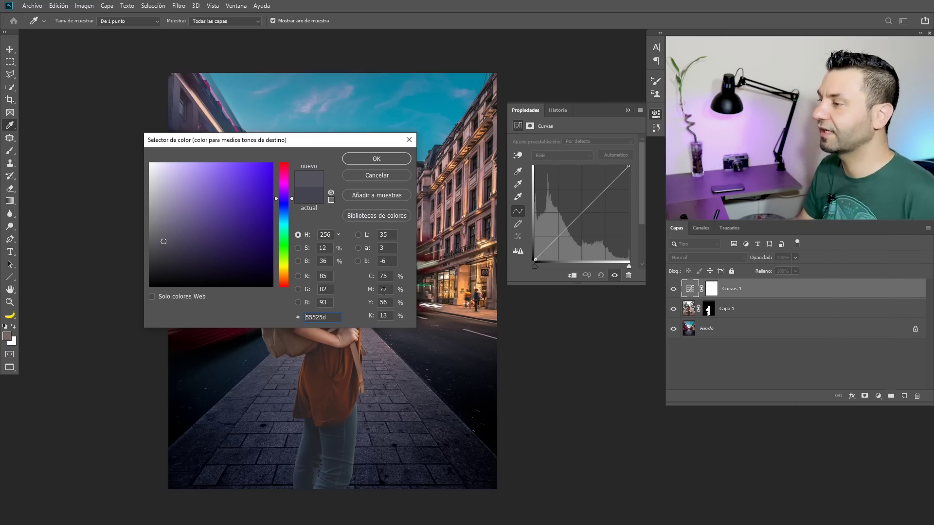
pyautogui.click(371, 161)
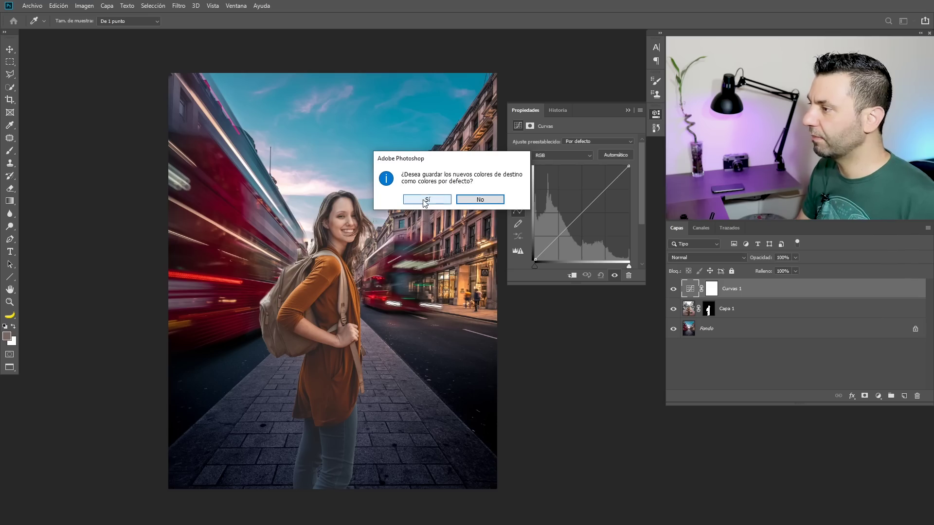
pyautogui.click(425, 199)
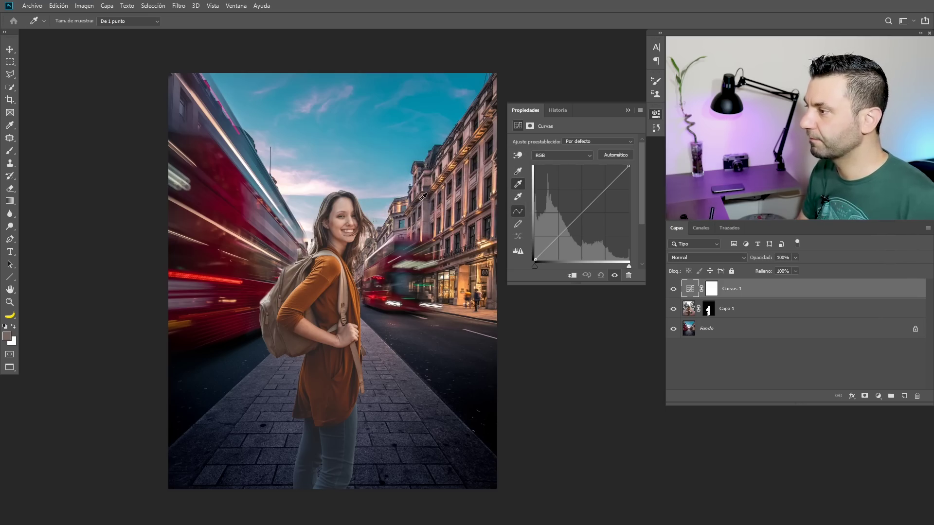
# Step: Set the highlight target to fef9f3 sampled from the bright sky and save it as default
pyautogui.doubleClick(519, 197)
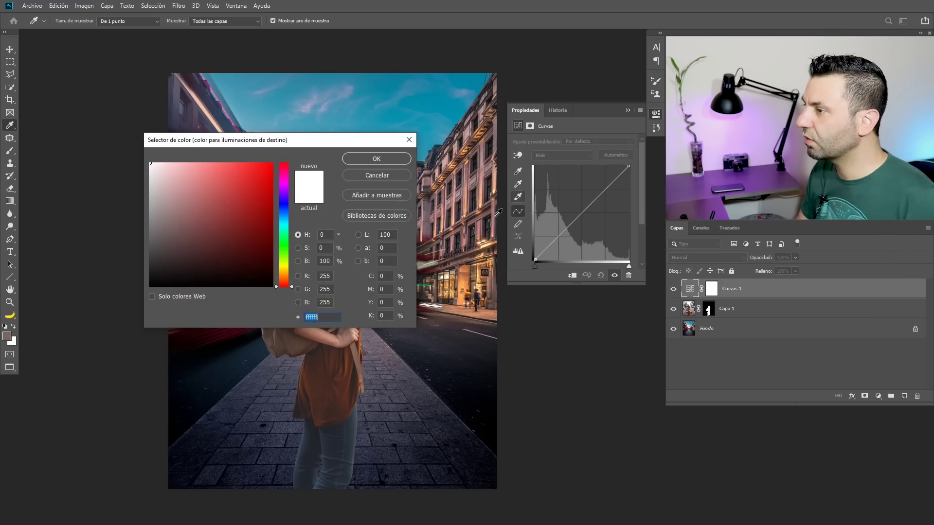
pyautogui.moveTo(332, 142); pyautogui.dragTo(553, 331)
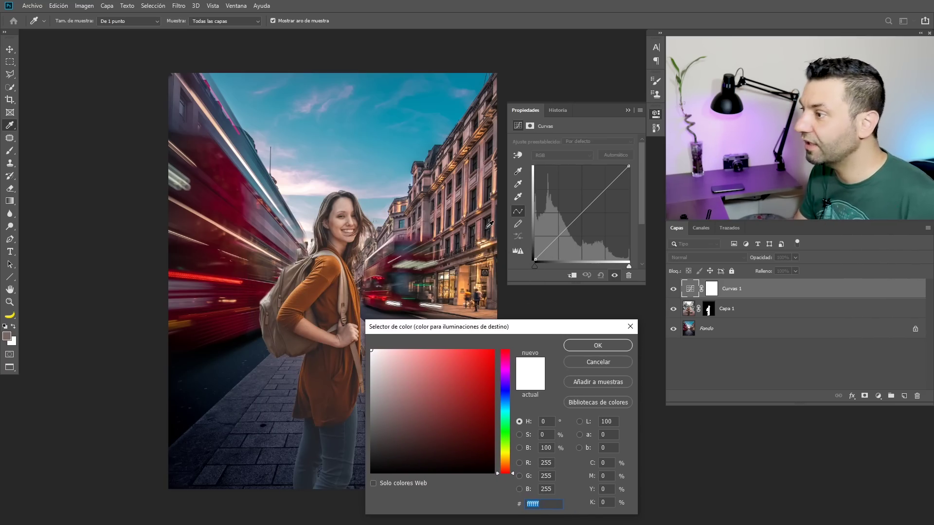
pyautogui.click(298, 186)
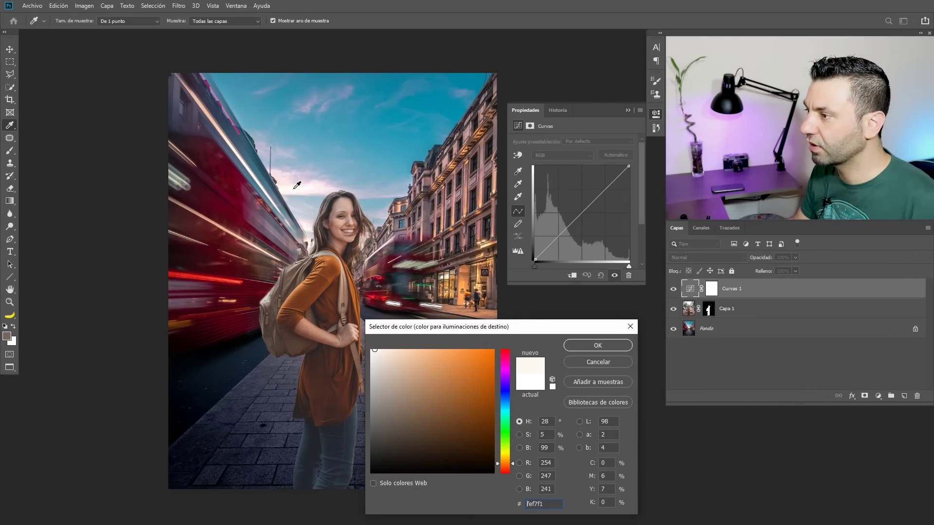
pyautogui.click(300, 185)
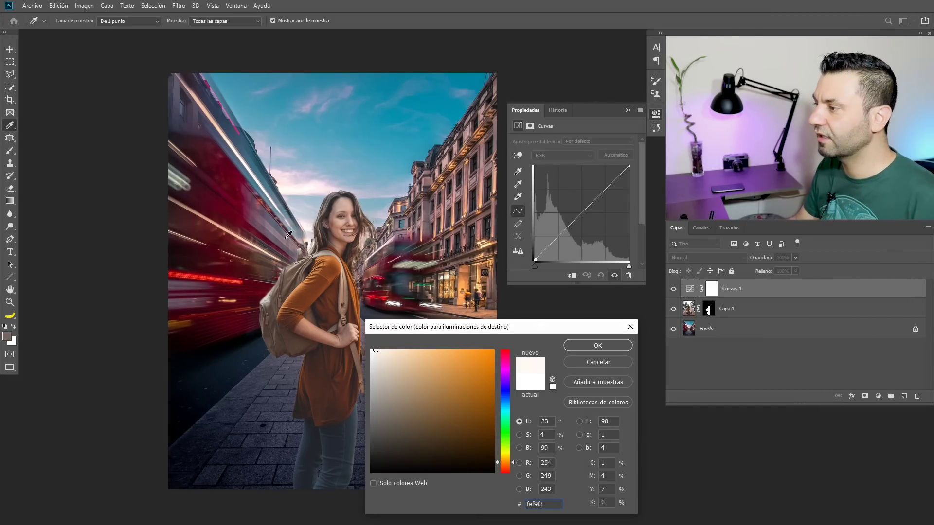
pyautogui.click(603, 346)
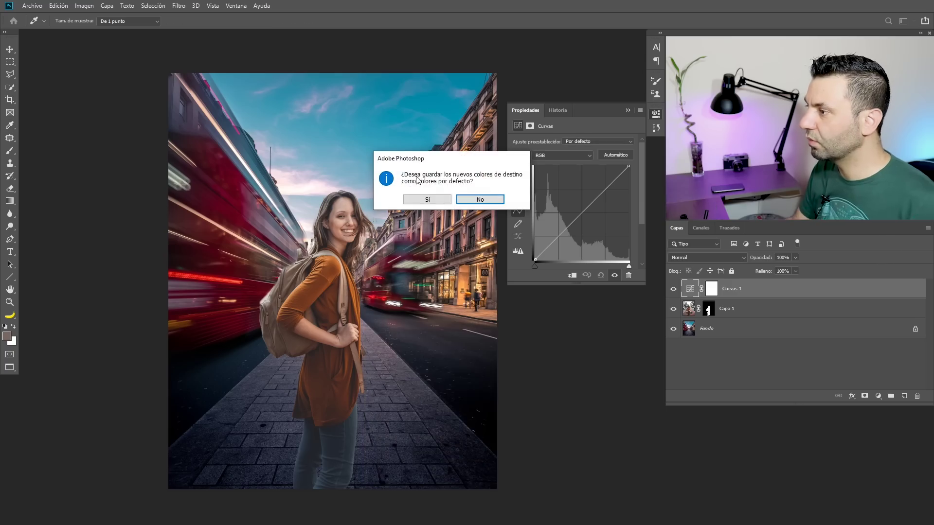
pyautogui.click(435, 201)
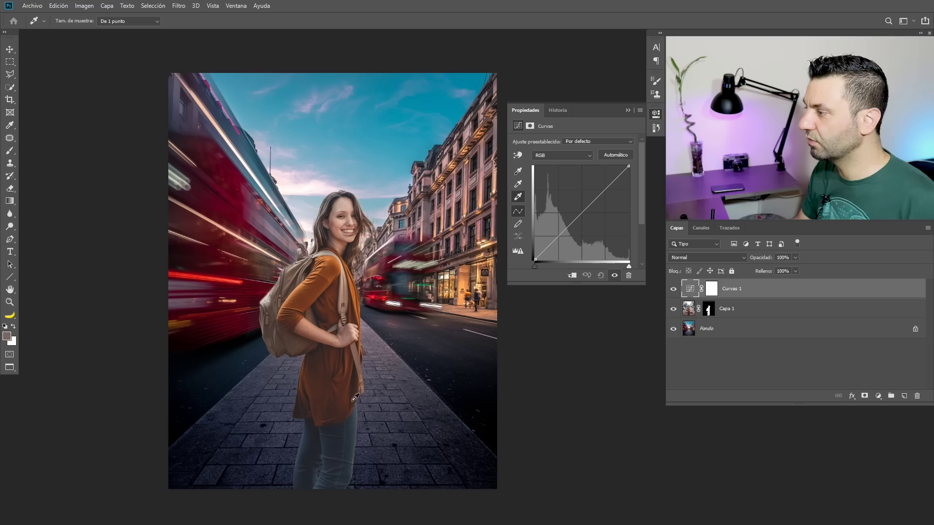
# Step: Zoom in and set the black point from a dark area and the white point from the ring highlight
pyautogui.moveTo(342, 249); pyautogui.dragTo(384, 250)
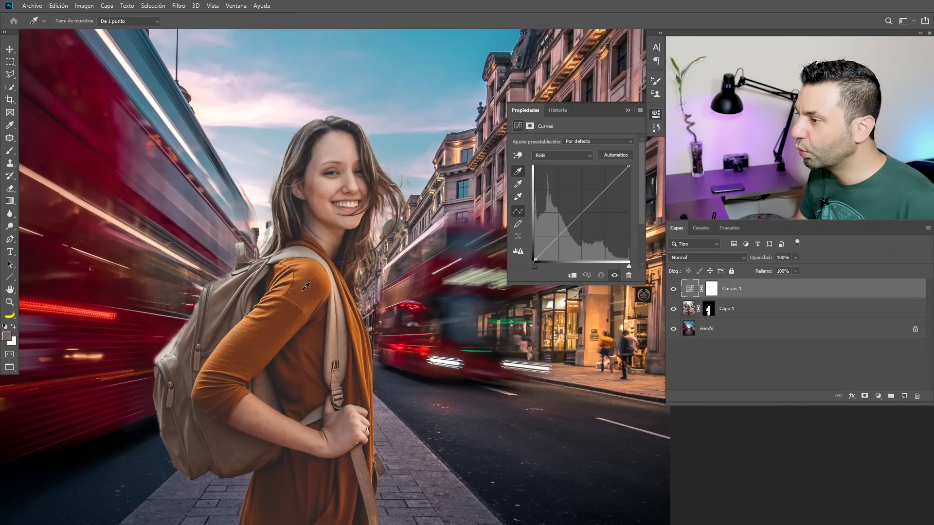
pyautogui.moveTo(253, 291); pyautogui.dragTo(278, 286)
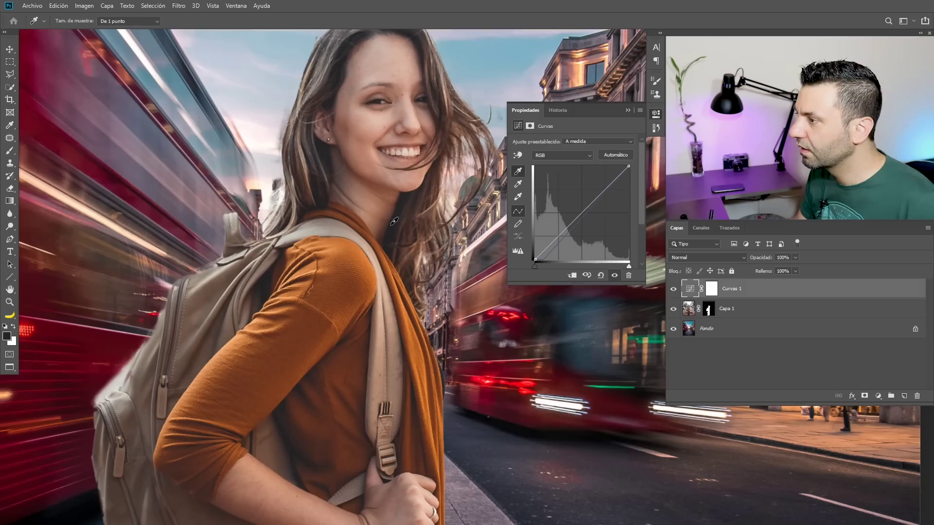
pyautogui.click(395, 221)
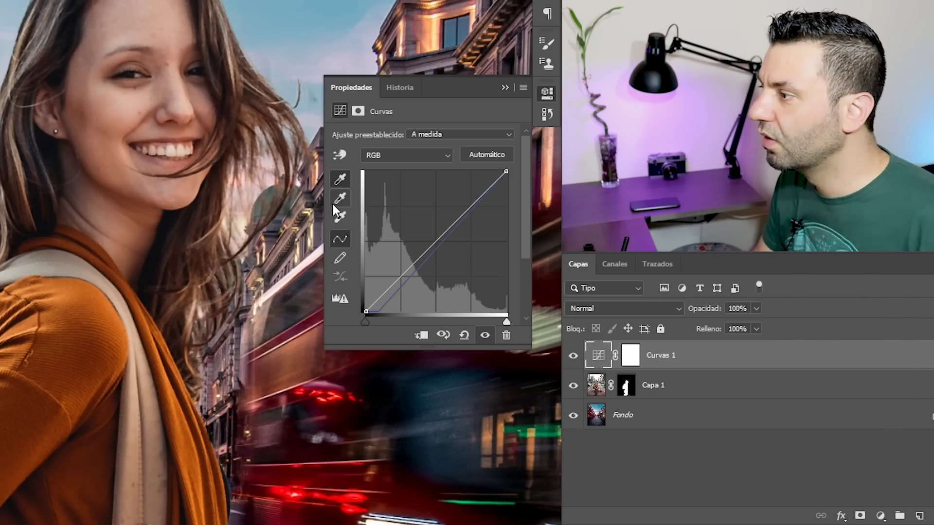
pyautogui.click(340, 217)
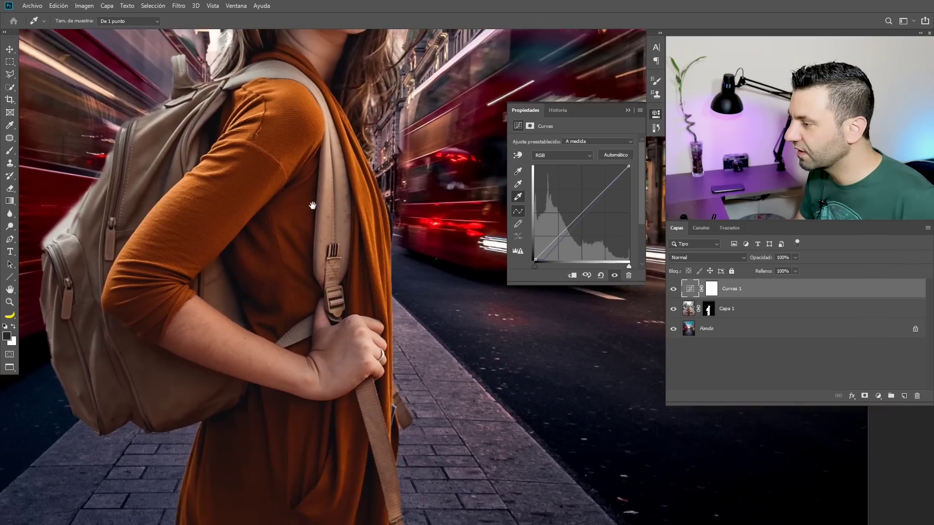
pyautogui.scroll(2, 313, 206)
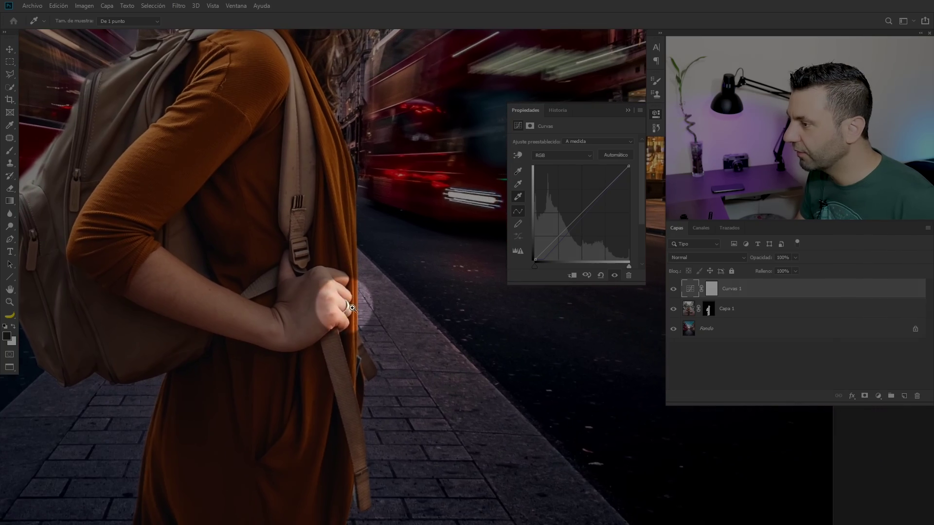
pyautogui.scroll(4, 358, 297)
pyautogui.click(359, 292)
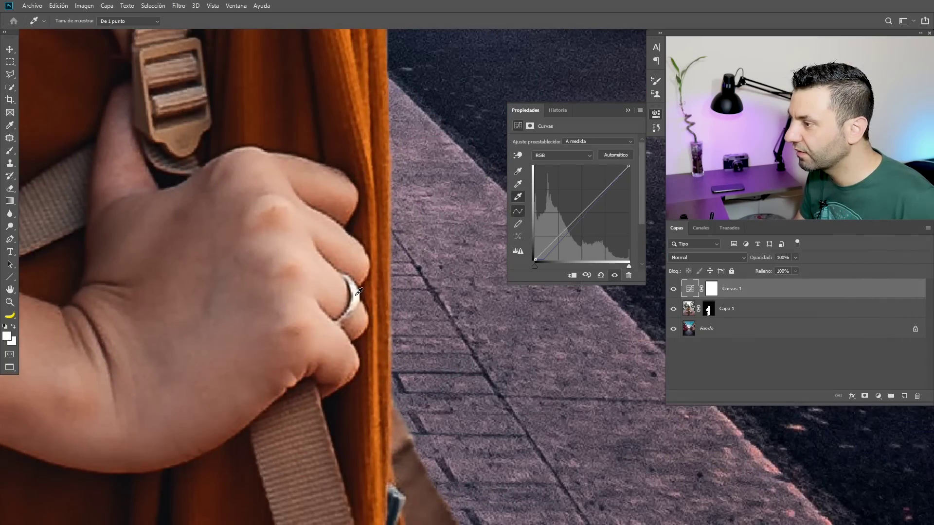
# Step: Pan and zoom in on the arm and backpack to inspect the bluer cast
pyautogui.scroll(-2, 315, 300)
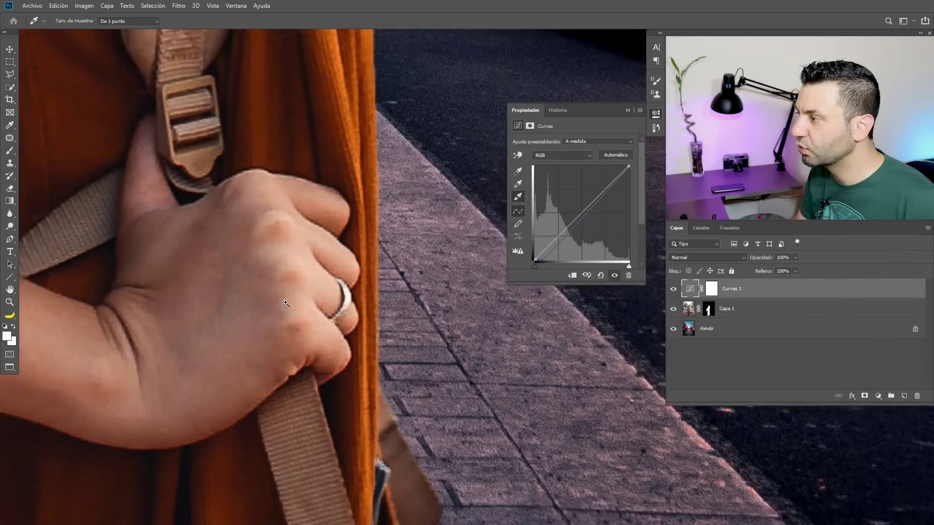
pyautogui.scroll(-3, 233, 310)
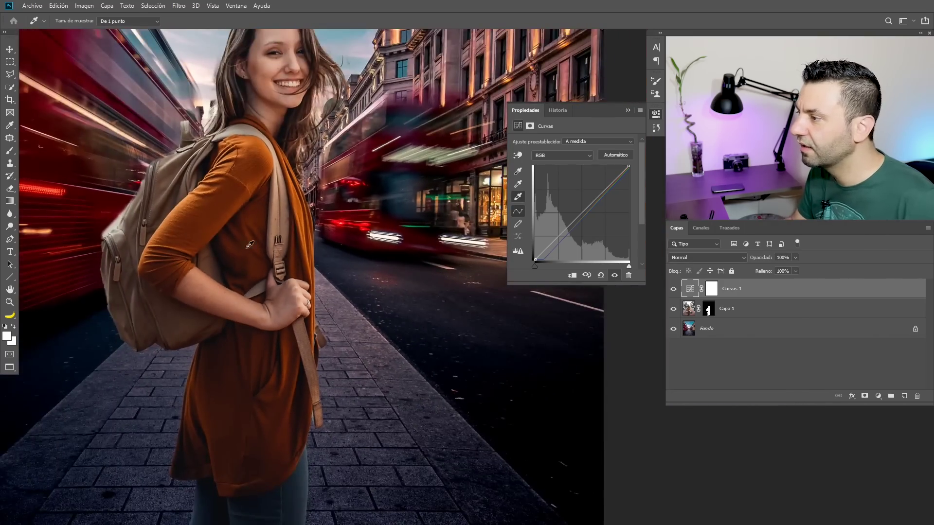
pyautogui.scroll(-3, 261, 296)
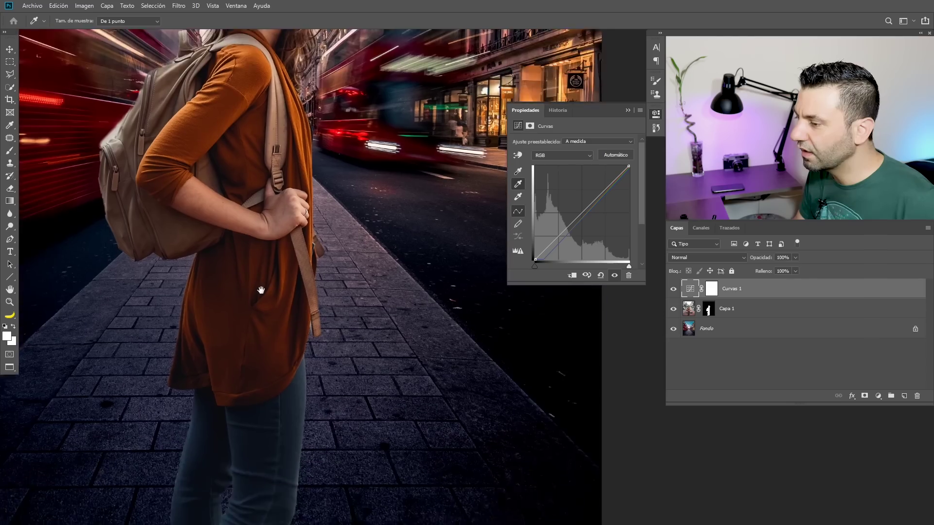
pyautogui.moveTo(261, 296); pyautogui.dragTo(275, 323)
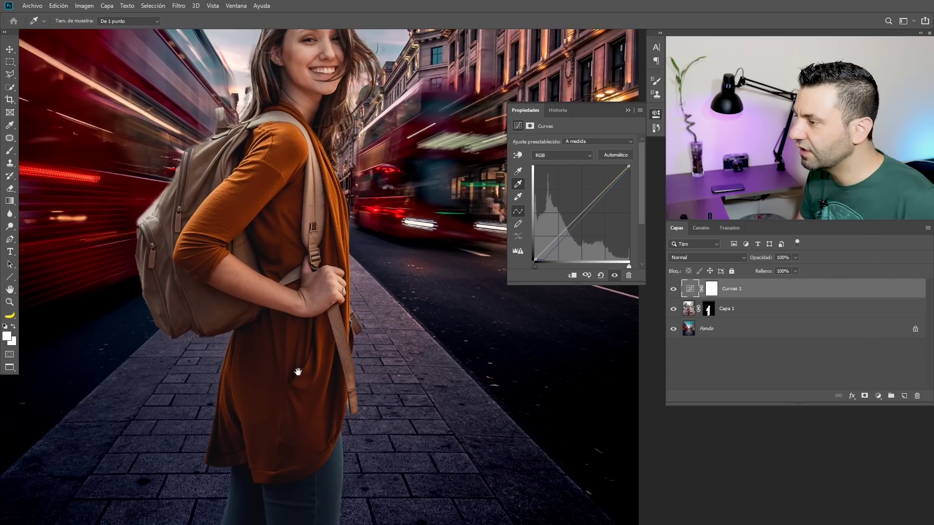
pyautogui.click(281, 260)
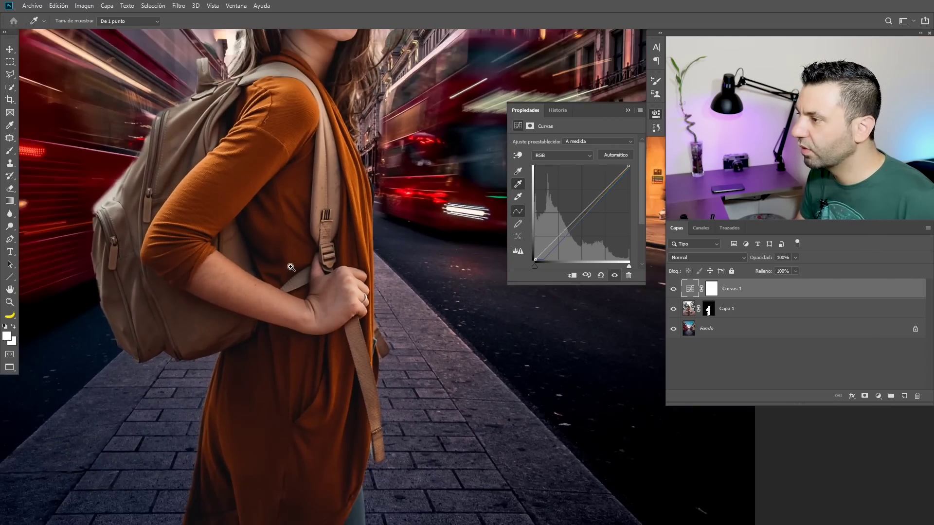
pyautogui.click(291, 267)
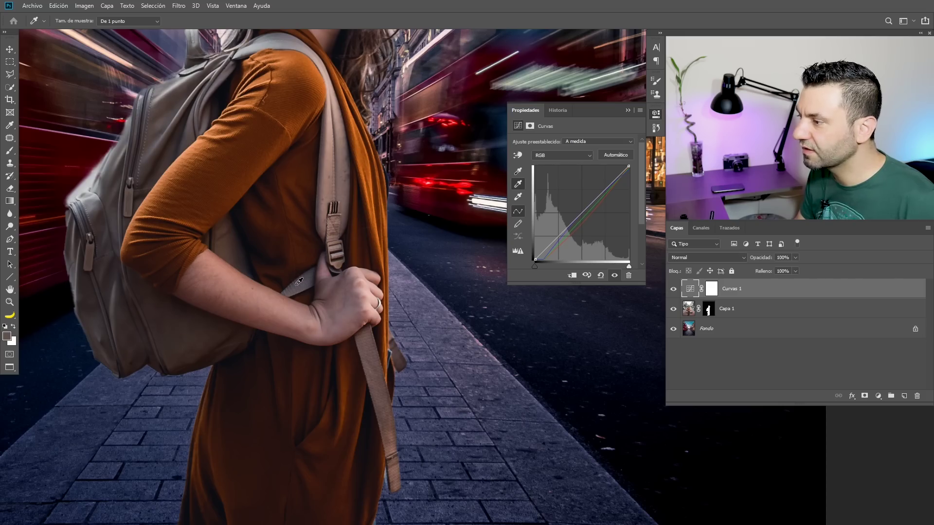
# Step: Fit the image to the window and clip Curvas 1 to the woman's layer
pyautogui.hotkey('ctrl', '0')
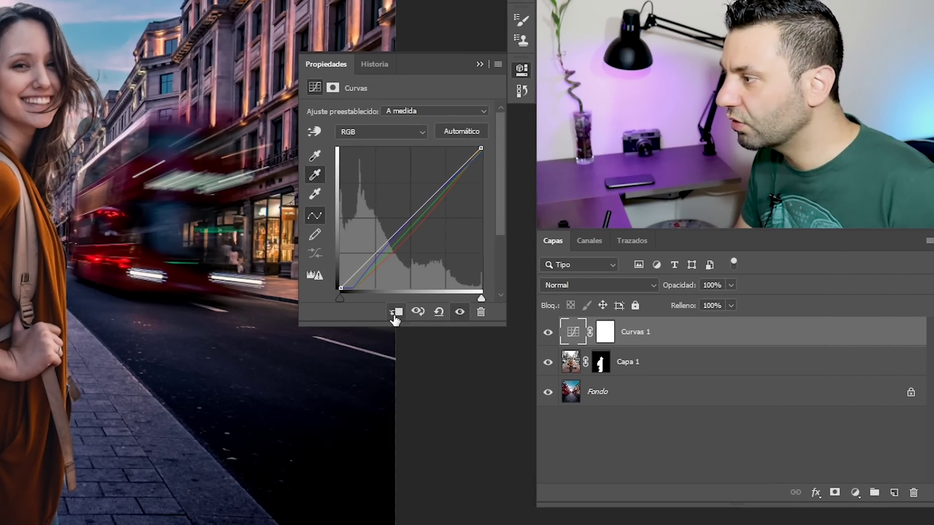
pyautogui.click(395, 313)
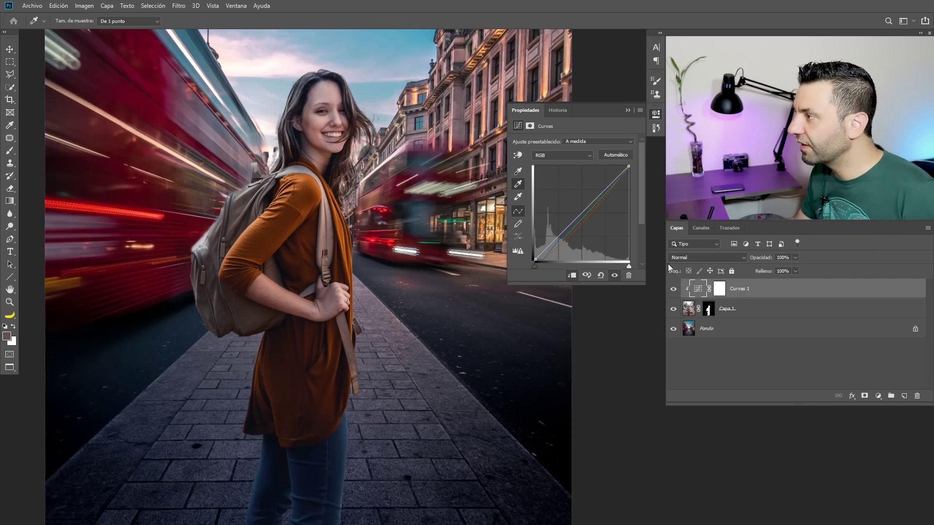
# Step: Close the Curves properties and toggle Curvas 1 visibility to compare before and after
pyautogui.click(655, 116)
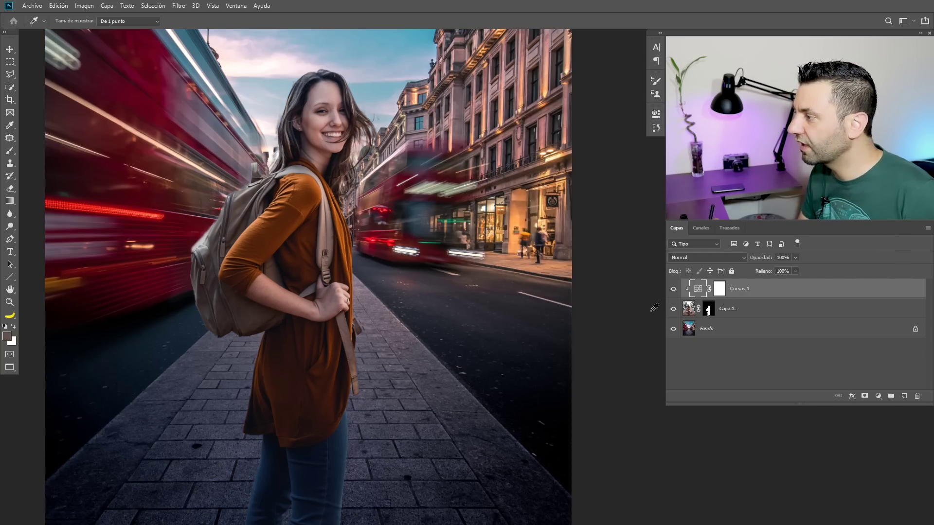
pyautogui.moveTo(494, 311); pyautogui.dragTo(475, 313)
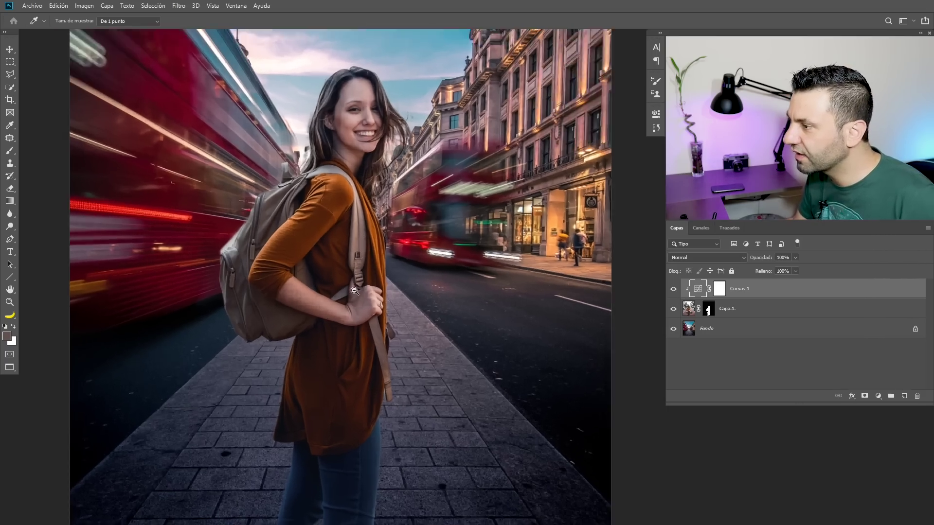
pyautogui.moveTo(327, 304); pyautogui.dragTo(369, 304)
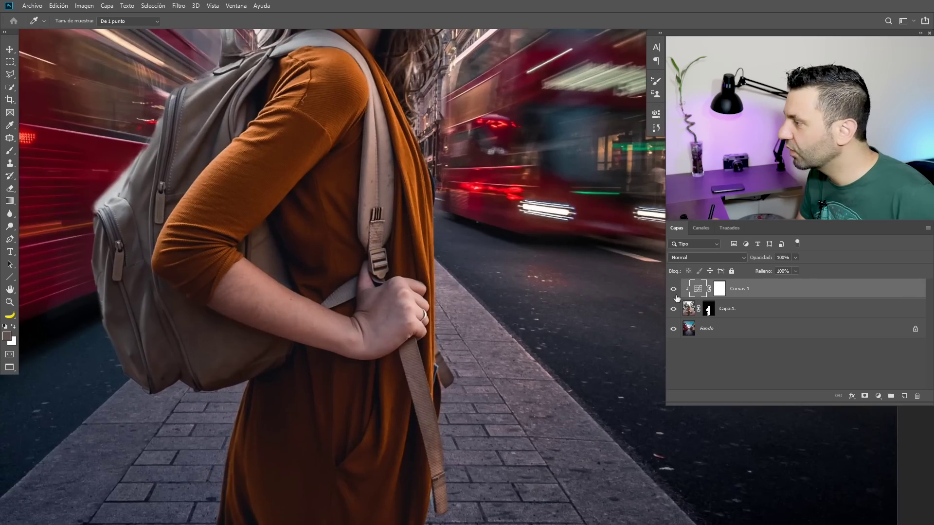
pyautogui.click(673, 290)
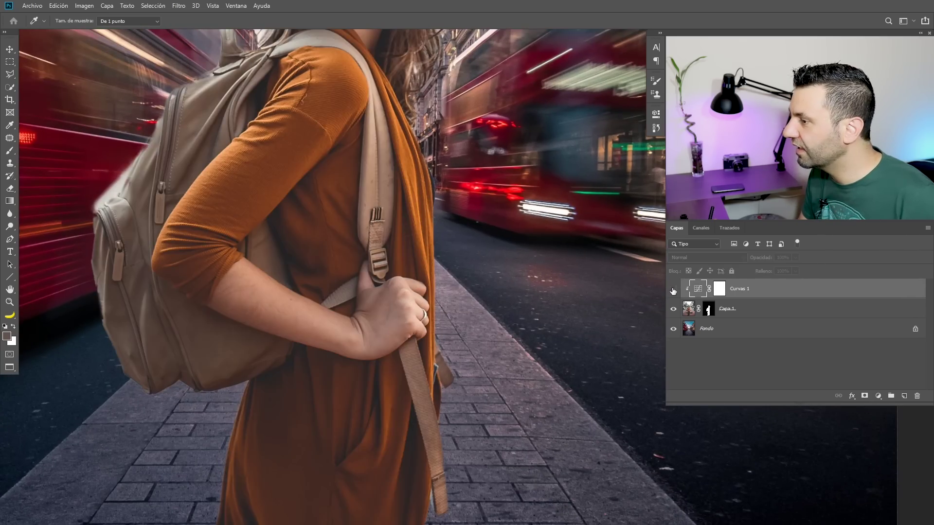
pyautogui.click(673, 290)
pyautogui.moveTo(462, 300); pyautogui.dragTo(443, 327)
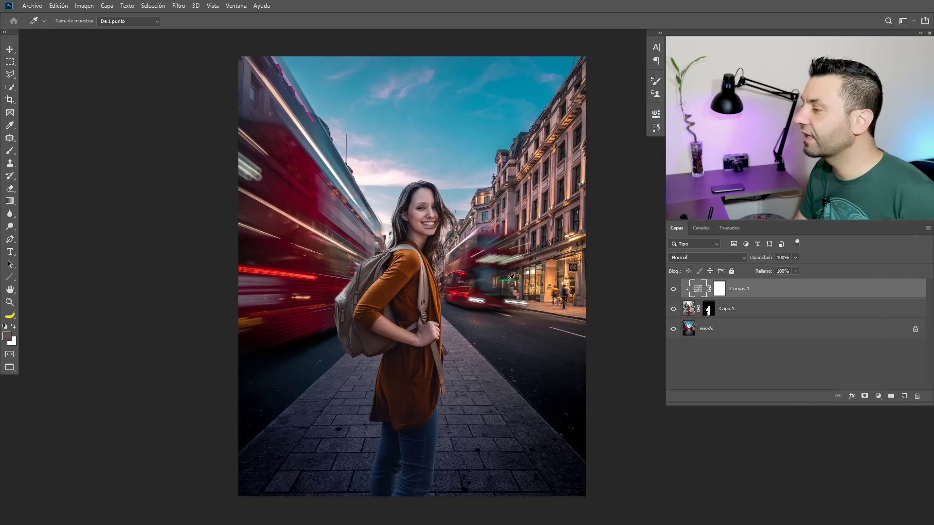
pyautogui.click(673, 290)
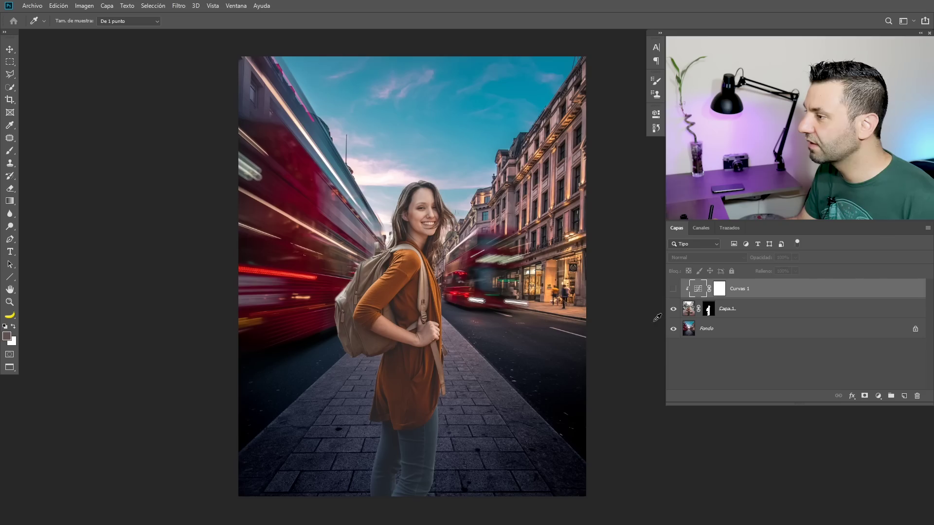
pyautogui.click(673, 290)
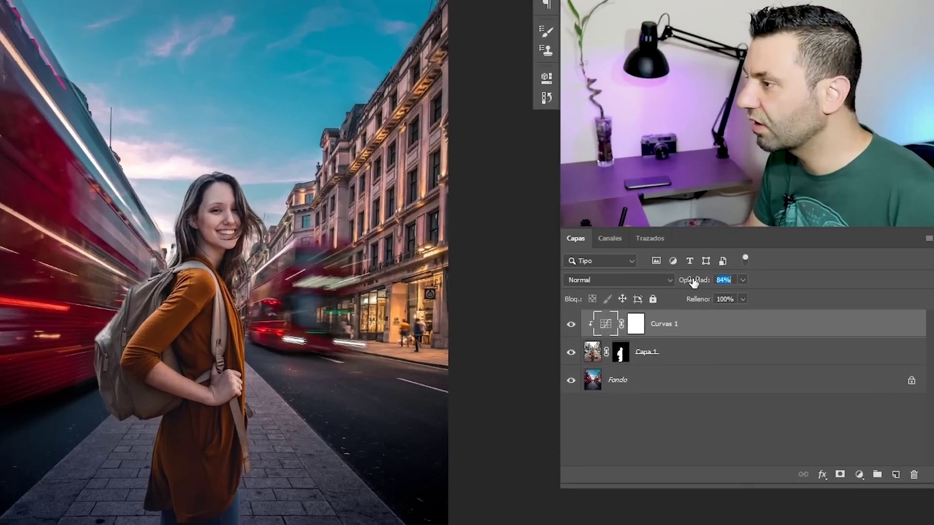
# Step: Lower Curvas 1 opacity to 66%, then nudge it back up to about 72%
pyautogui.moveTo(768, 258); pyautogui.dragTo(752, 261)
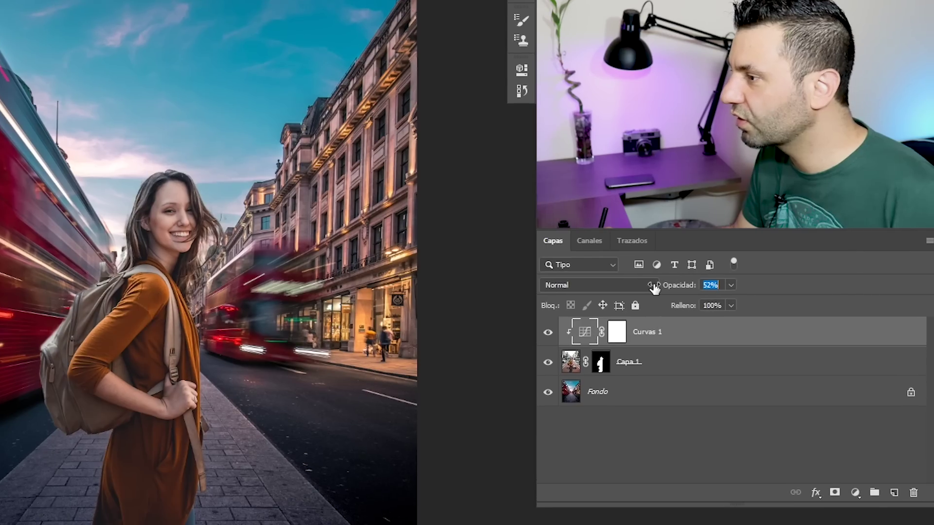
pyautogui.moveTo(665, 289); pyautogui.dragTo(671, 291)
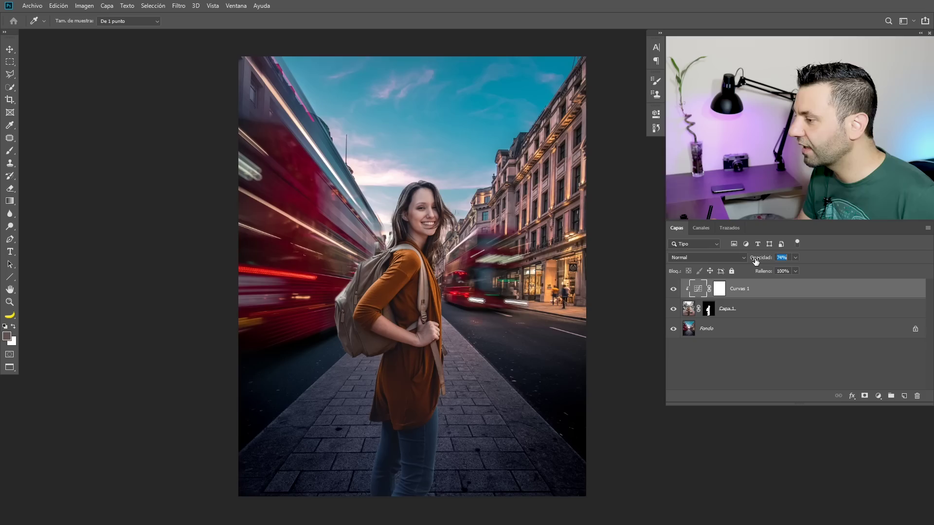